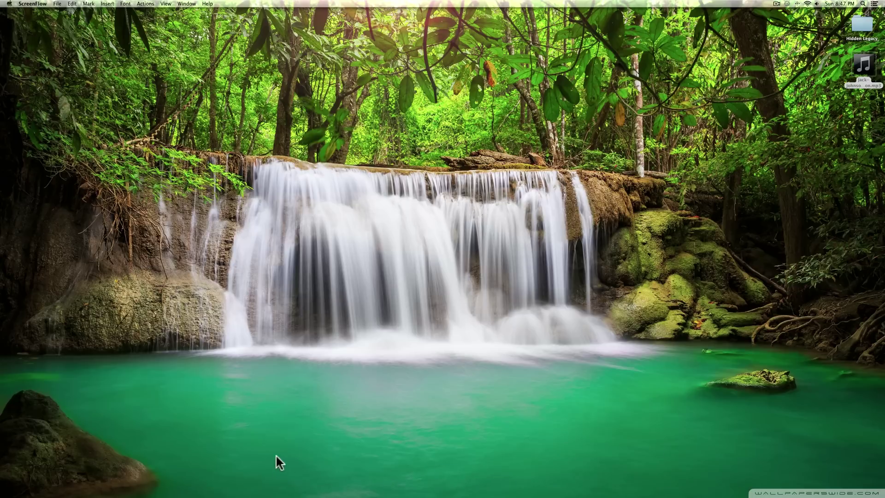
Bring After Effects to the front from the Dock, showing Comp 1's keyframed red ball.
mouse_move(263, 497)
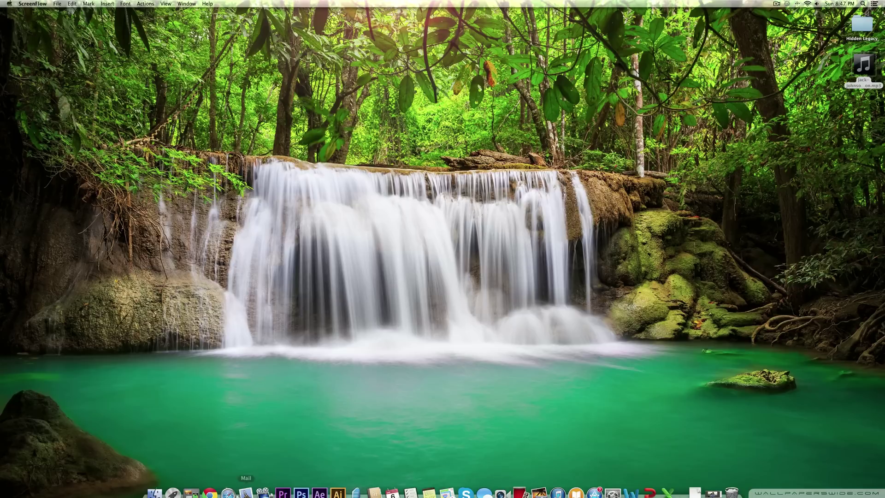
click(313, 489)
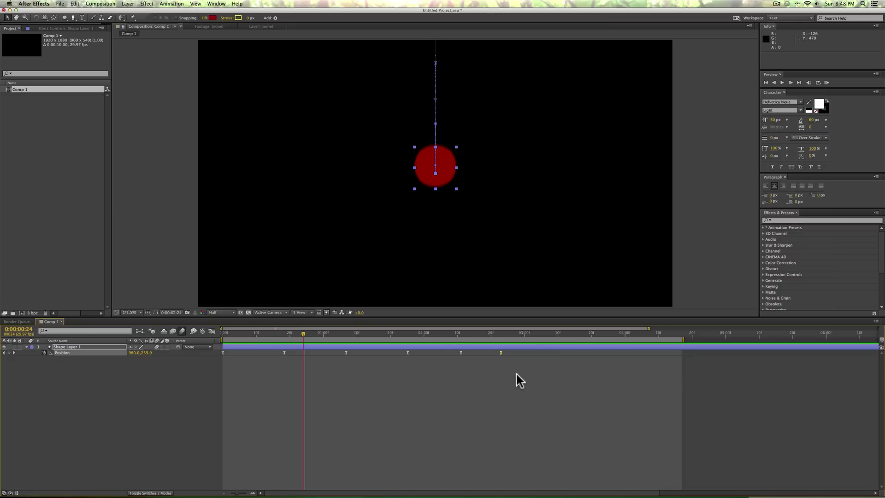
click(272, 387)
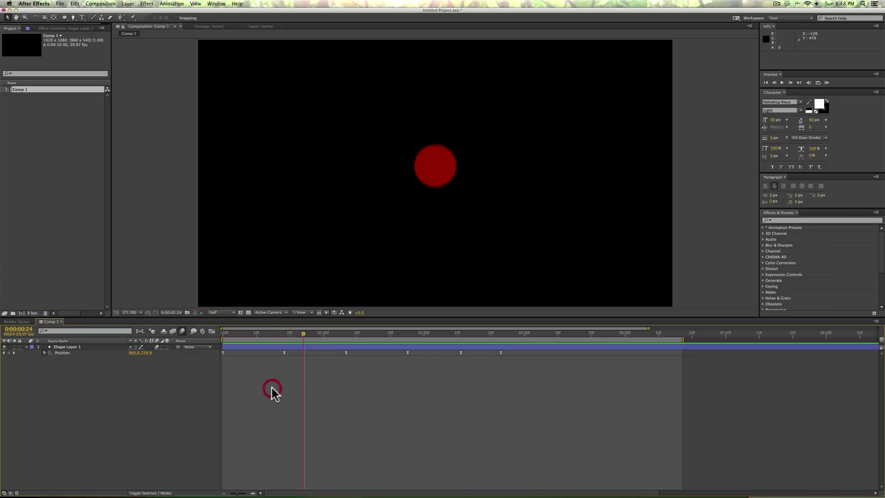
key(KP_0)
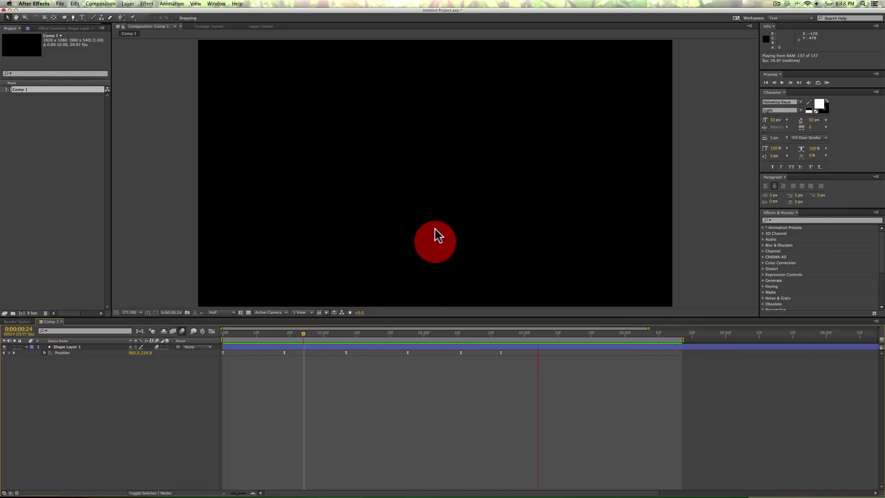
key(space)
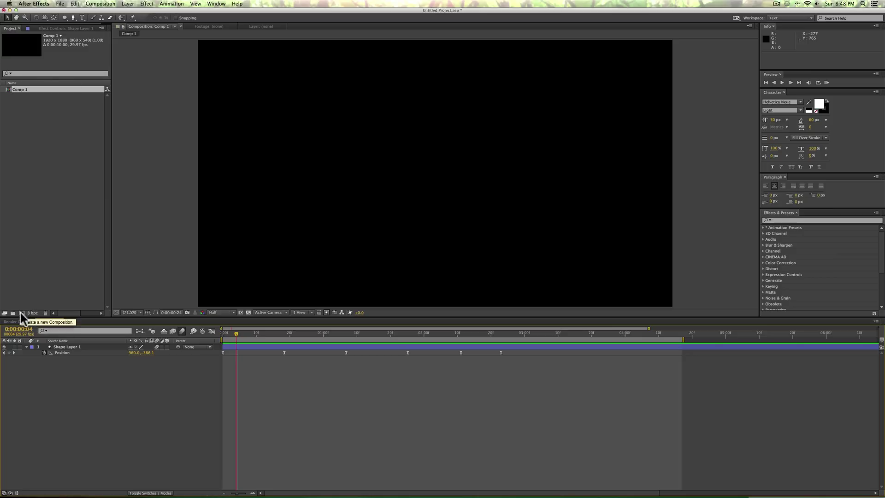
Create Comp 2 at 1920x1080, 29.97 fps, with a 0:00:05:00 duration.
click(21, 312)
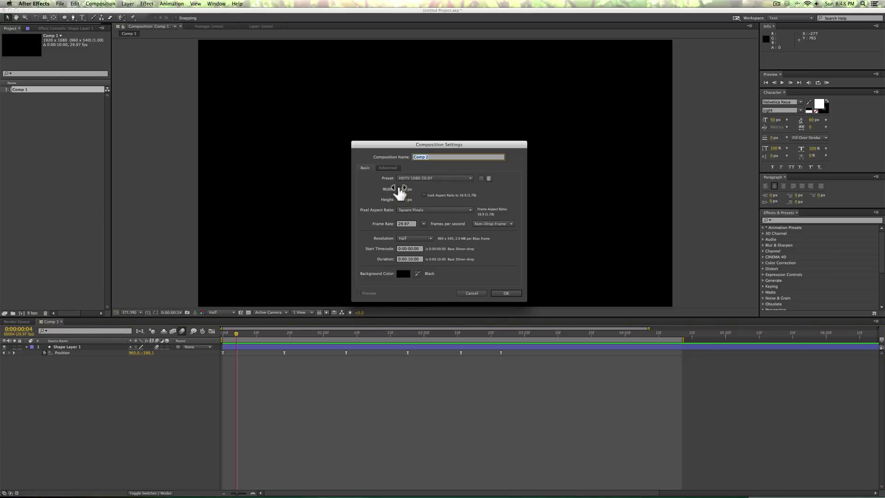
click(408, 259)
text(5)
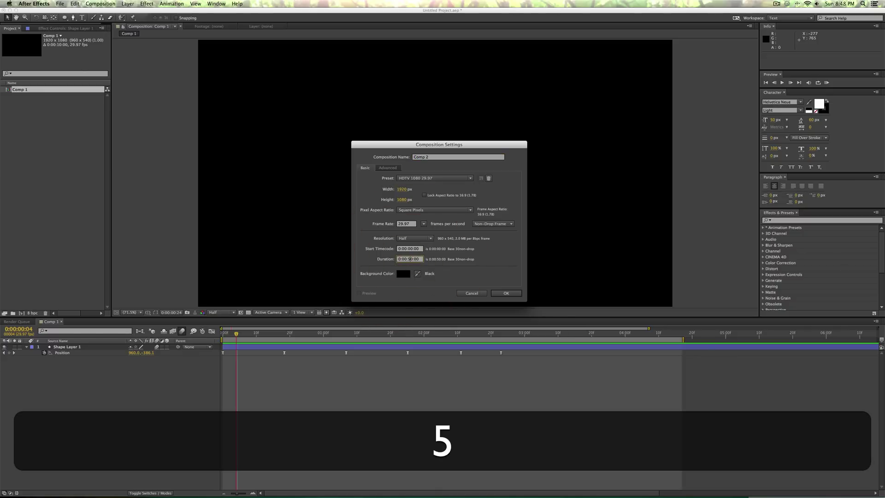
key(Right)
key(BackSpace)
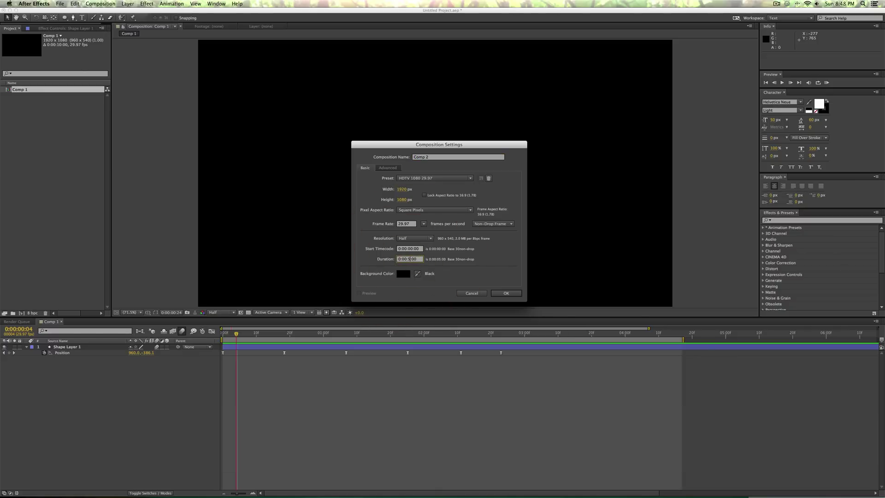
key(Return)
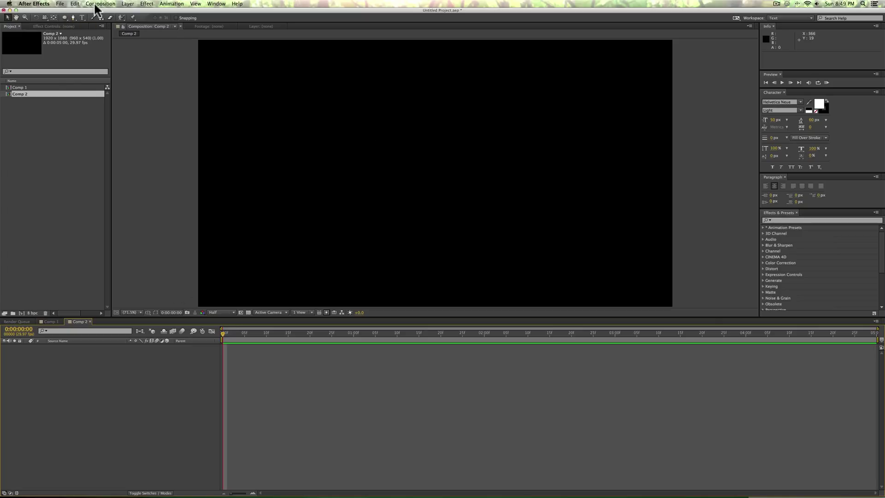
Add an ellipse shape layer that fills the whole composition.
click(67, 16)
drag(67, 19, 88, 32)
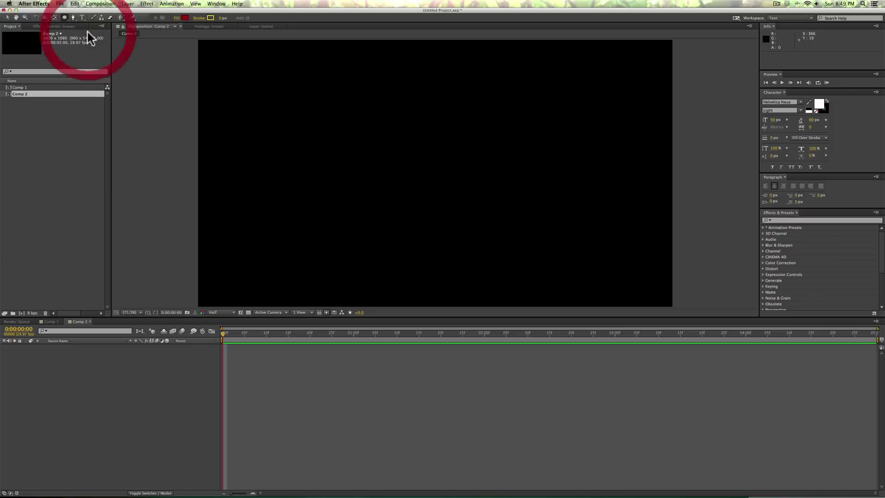
double_click(64, 18)
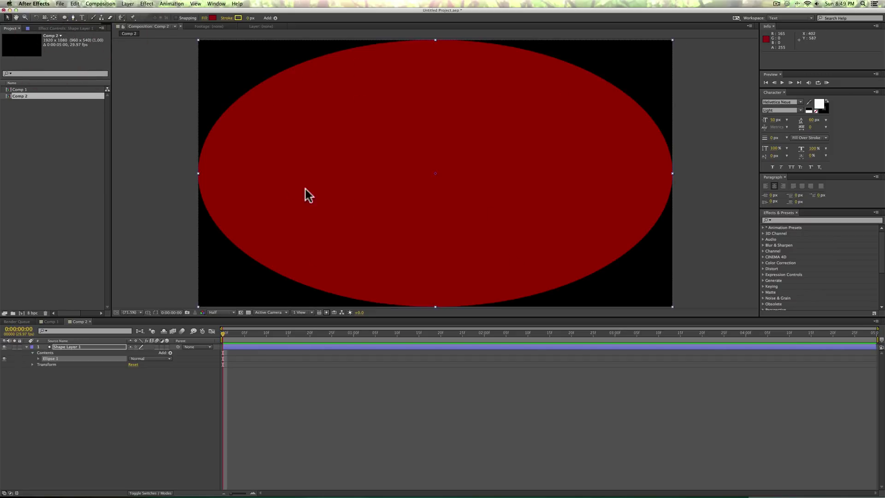
Make the Ellipse Path size equal and linked, then shrink the circle to 164×164.
click(38, 358)
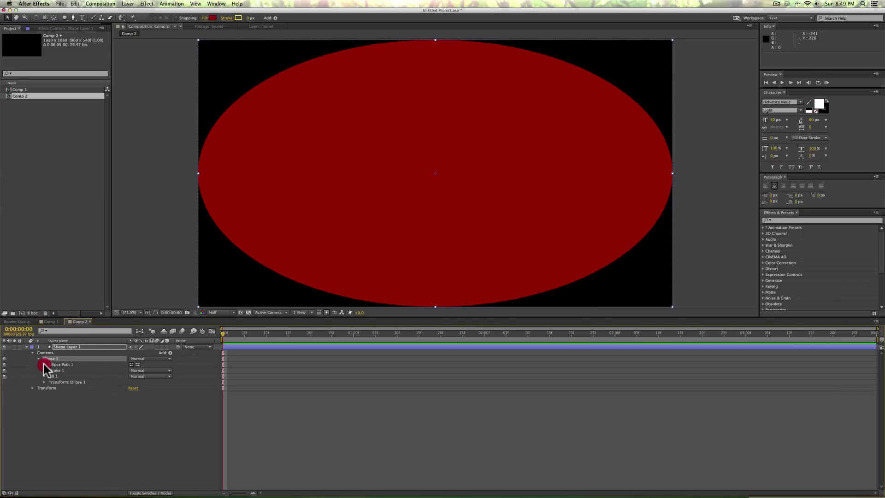
click(43, 364)
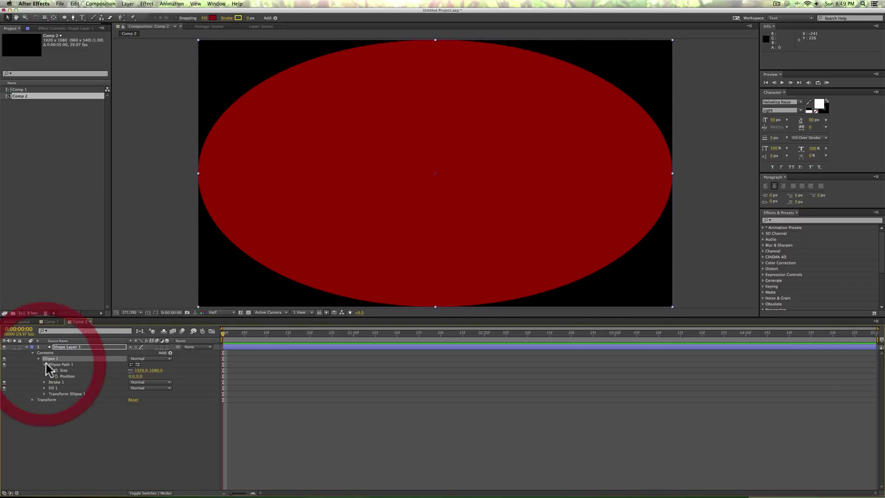
key(alt)
alt+click(130, 370)
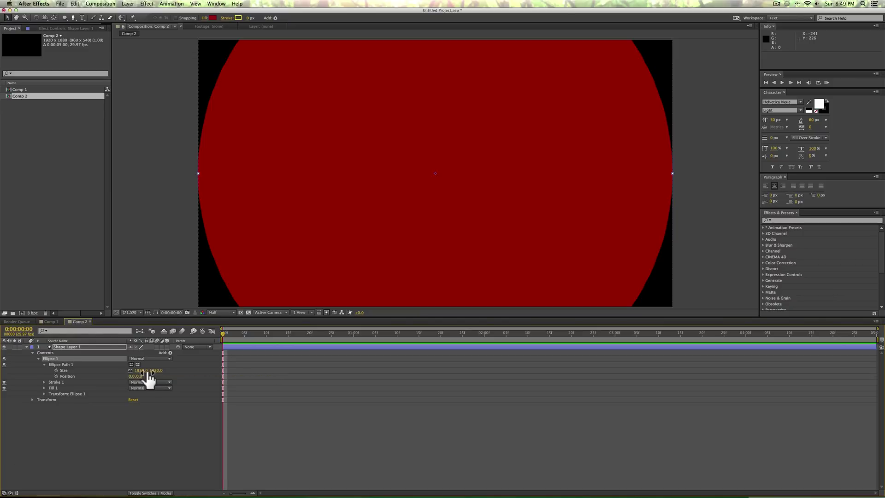
click(130, 370)
drag(160, 373, 121, 374)
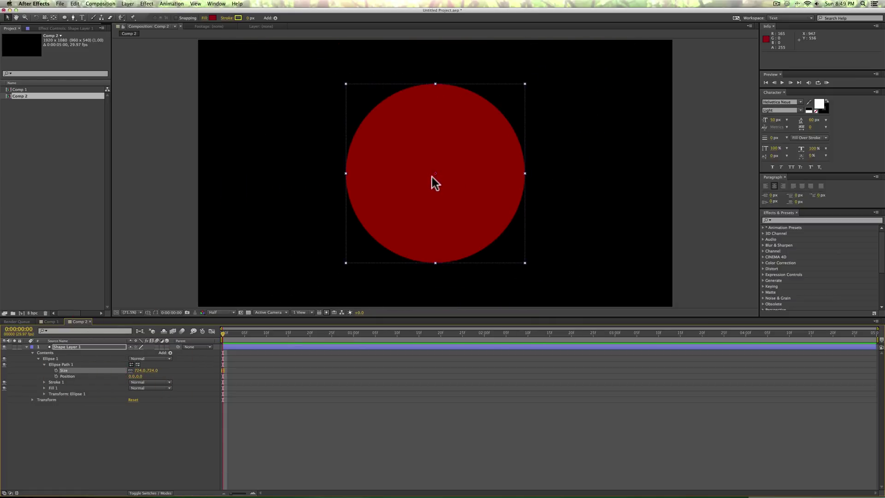
drag(155, 372, 136, 371)
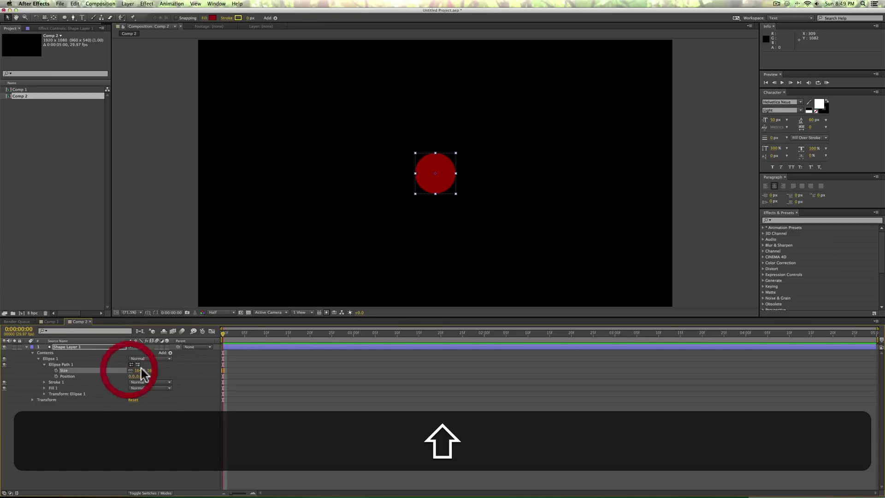
drag(341, 318, 341, 364)
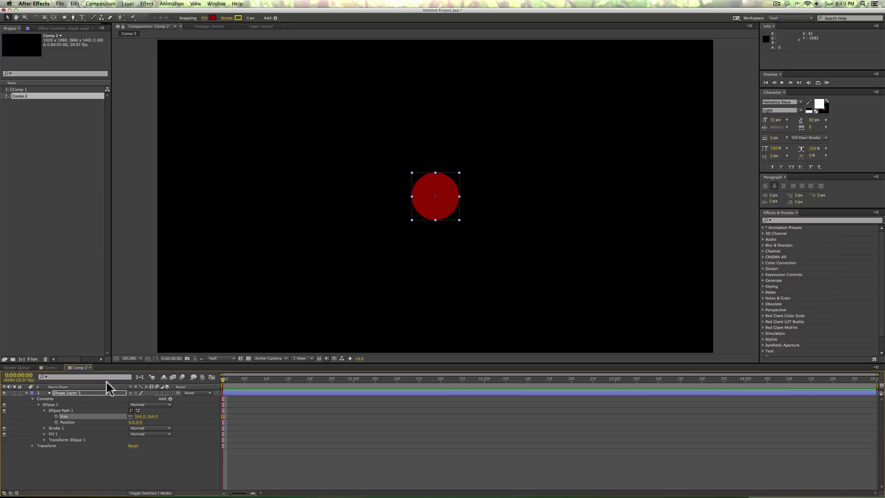
Show the shape layer's Position property and rename the layer to 'Ball'.
click(241, 391)
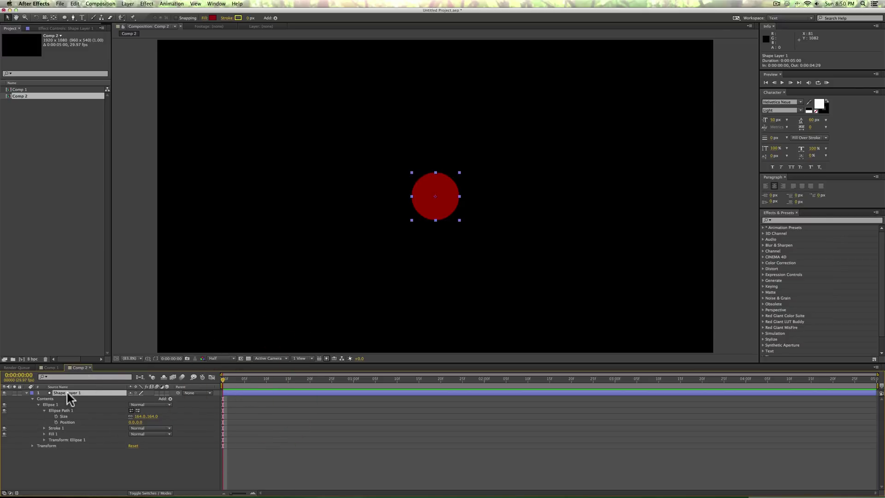
key(p)
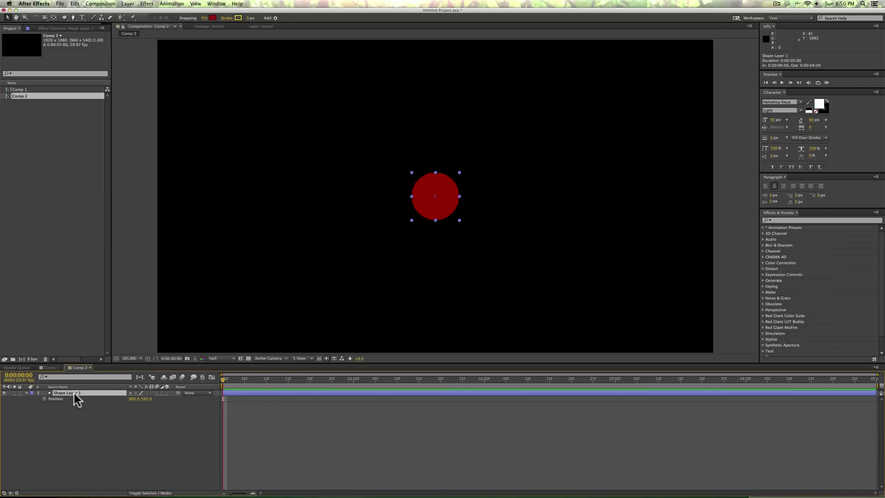
click(65, 391)
key(Return)
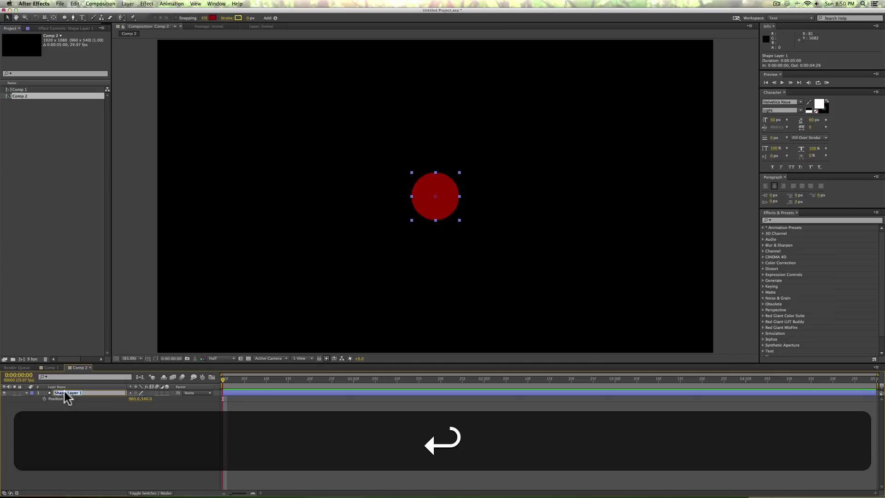
text(Ball)
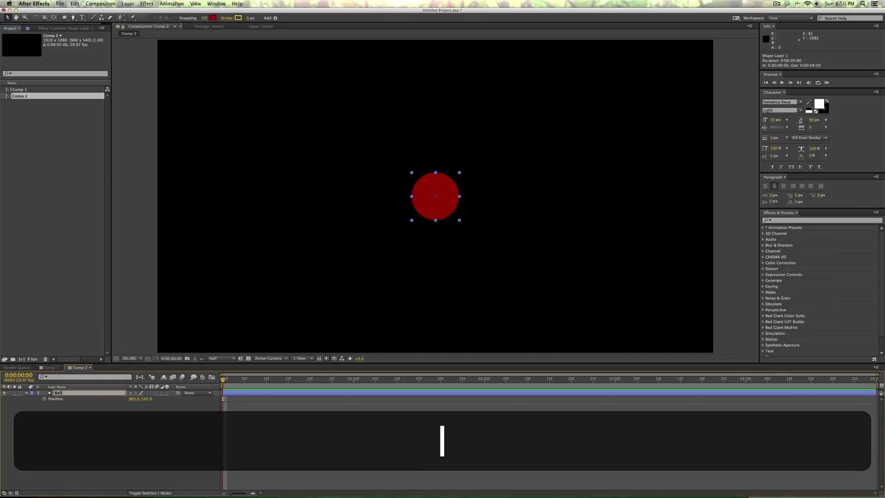
key(Return)
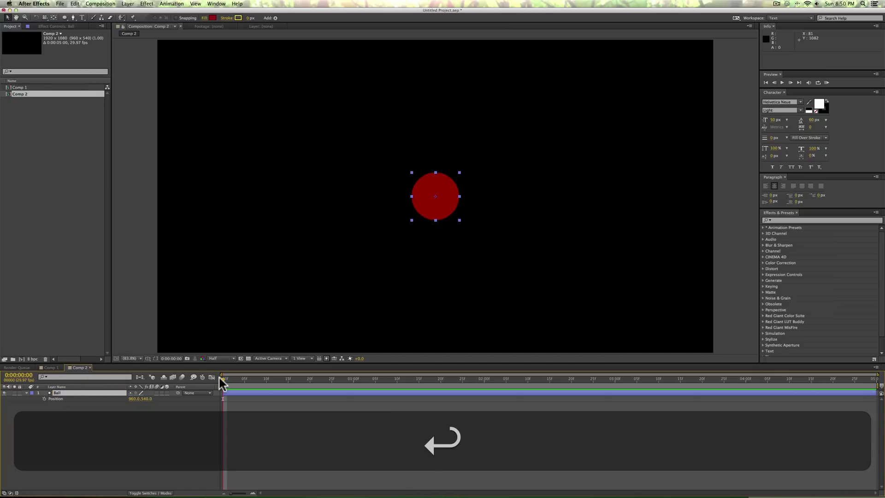
At frame 10, drag the ball down to 960.0, 763.2 as a Position keyframe.
drag(224, 377, 264, 377)
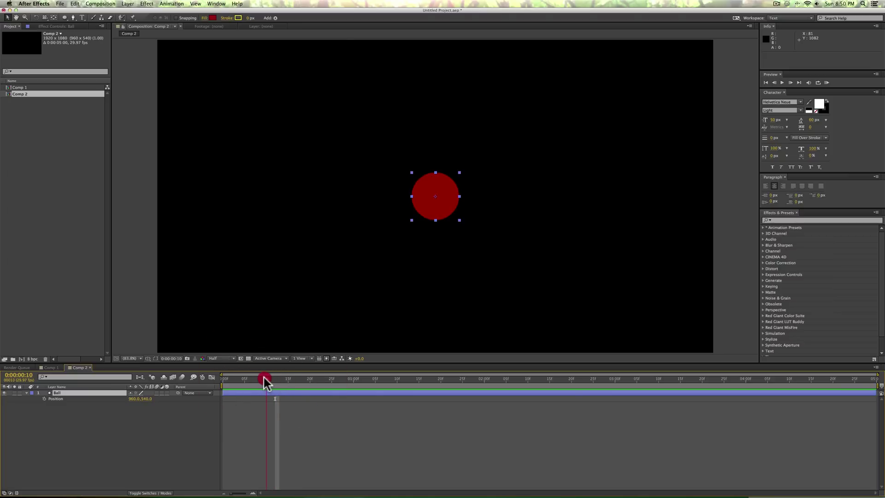
drag(458, 215, 458, 273)
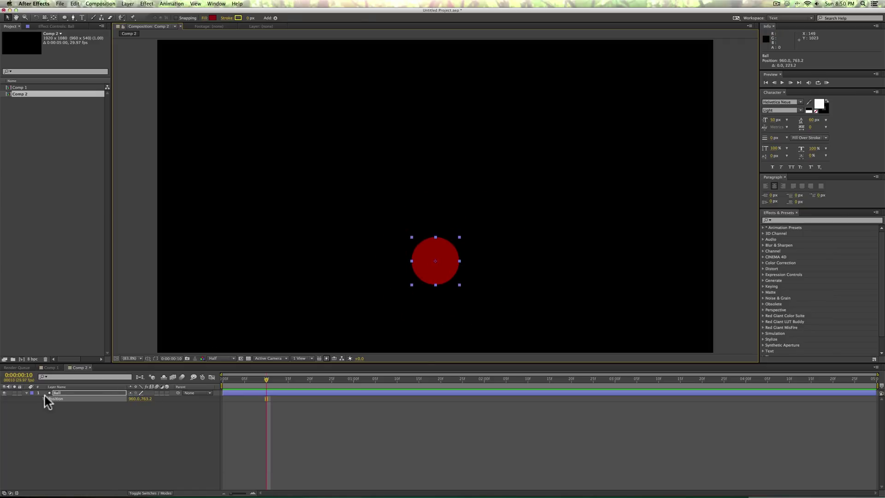
click(44, 399)
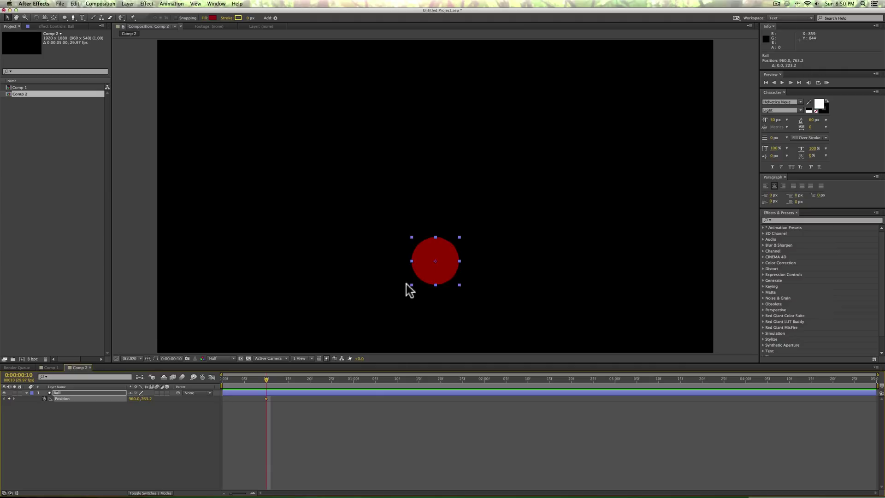
Raise the ball near the top at frame 0, then lift it to 960.0, 284.6 at frame 20.
drag(267, 380, 200, 387)
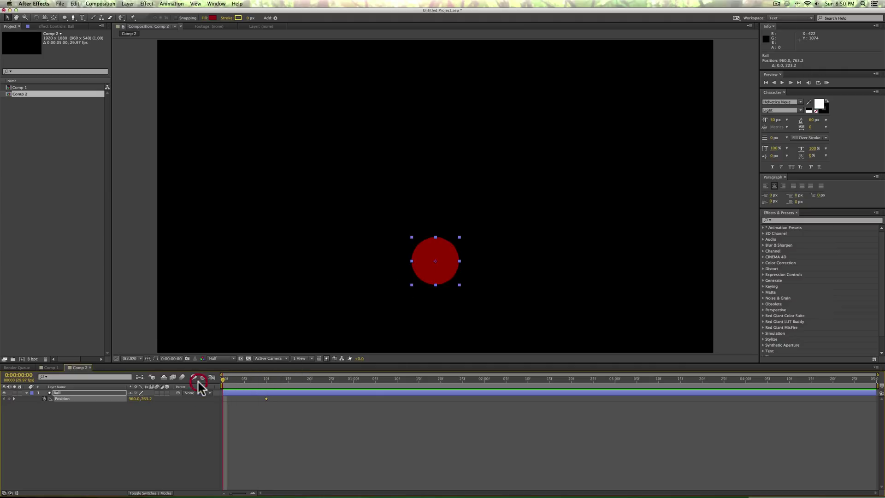
drag(432, 274, 437, 81)
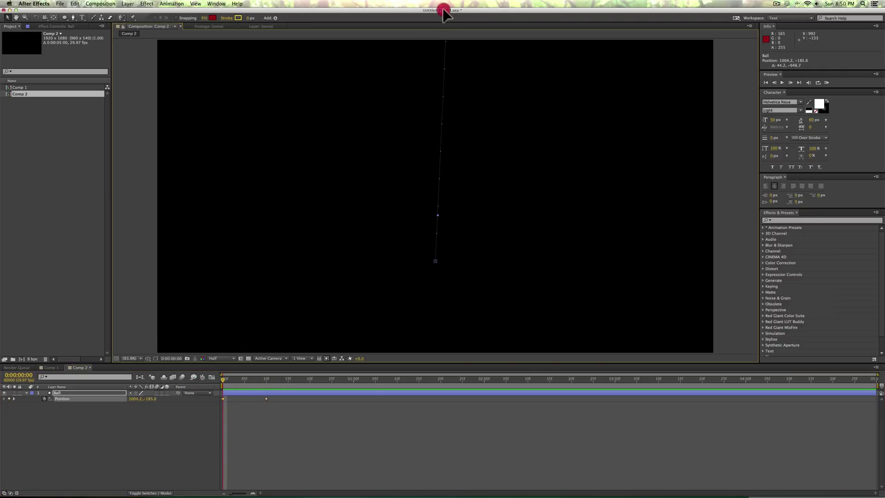
drag(444, 11, 460, 1)
key(comma)
key(comma)
key(comma)
key(comma)
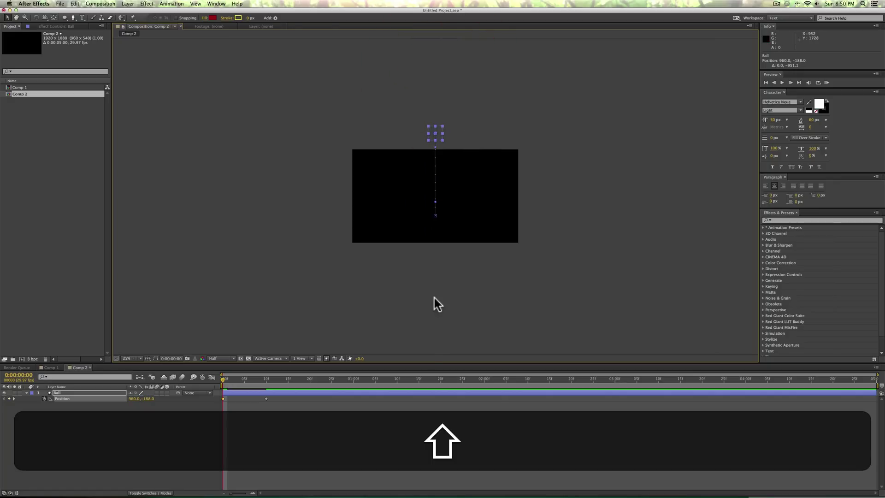
click(134, 355)
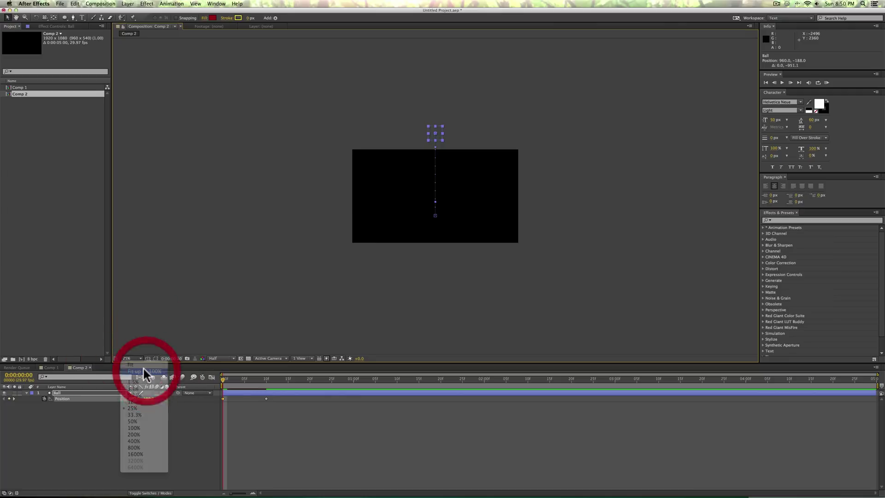
click(143, 366)
drag(224, 376, 306, 374)
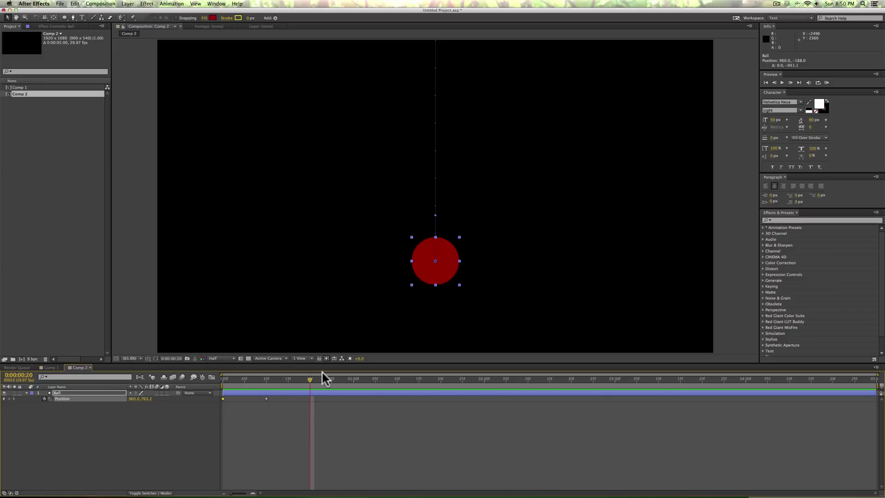
drag(457, 271, 470, 137)
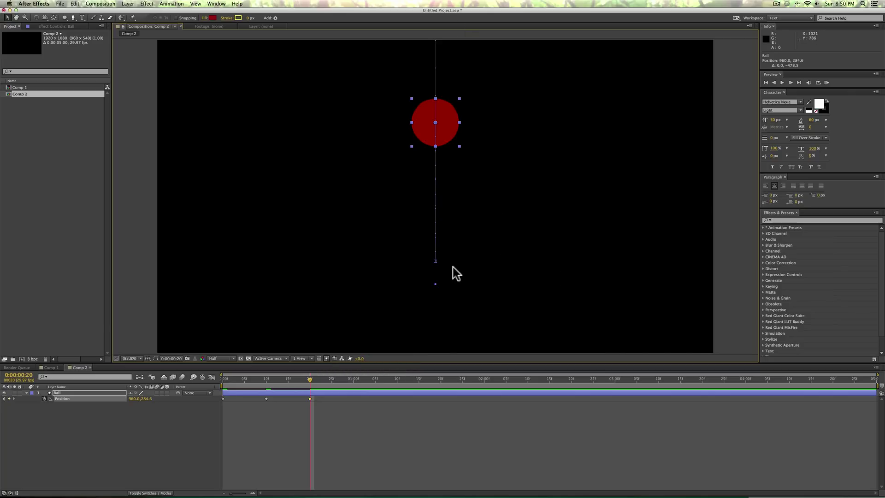
Copy the frame-10 bottom Position keyframe and paste it at 0:00:01:00.
click(317, 379)
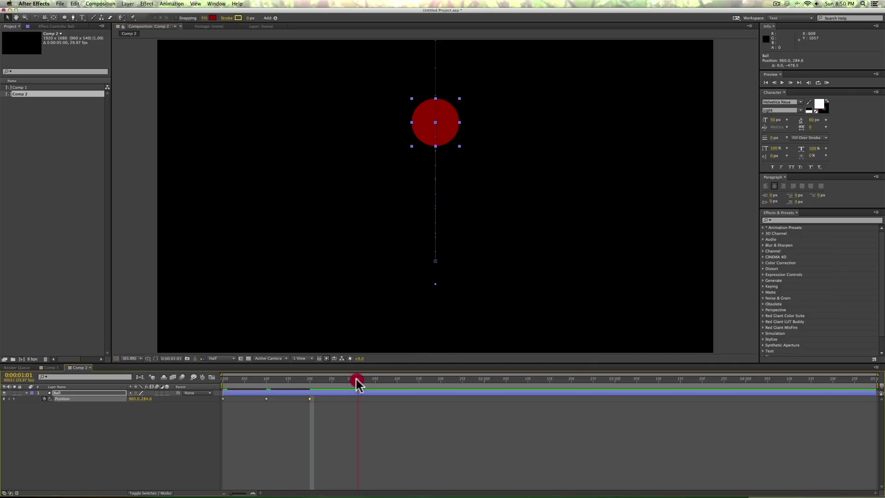
drag(356, 379, 350, 378)
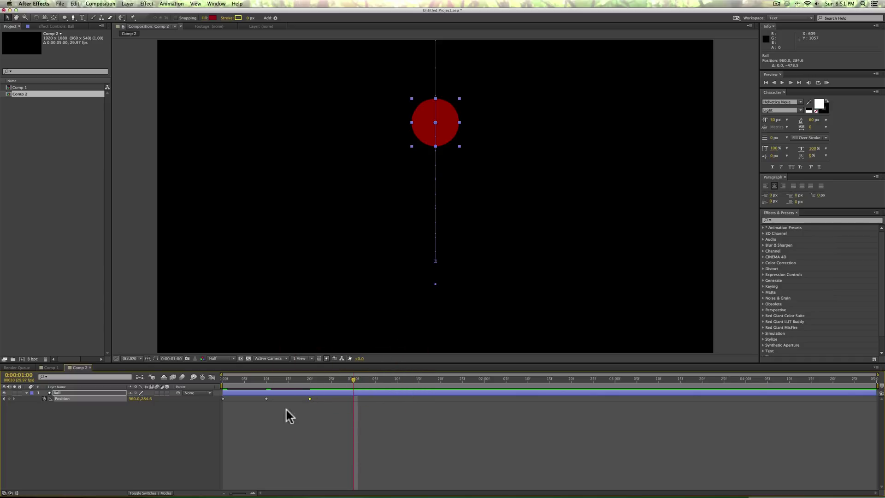
click(266, 399)
key(super+c)
key(super+v)
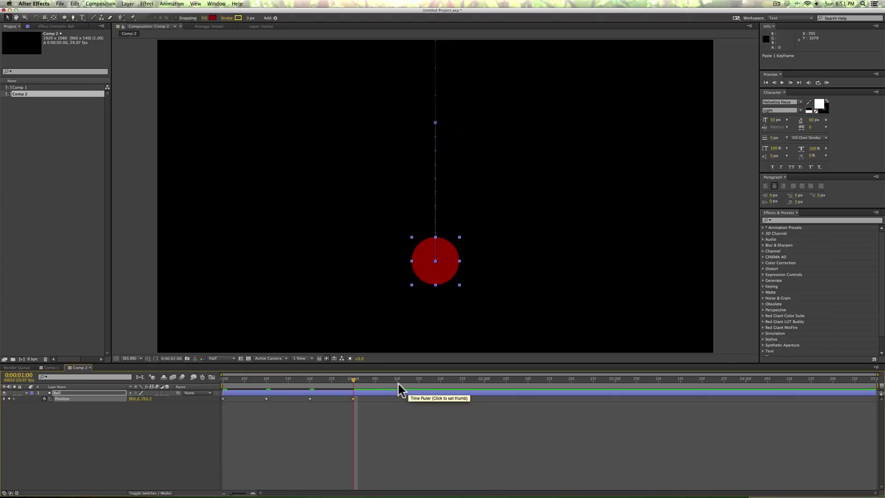
Raise the ball for a smaller bounce at 1:10, then paste the bottom keyframe at 1:20.
drag(353, 381, 395, 383)
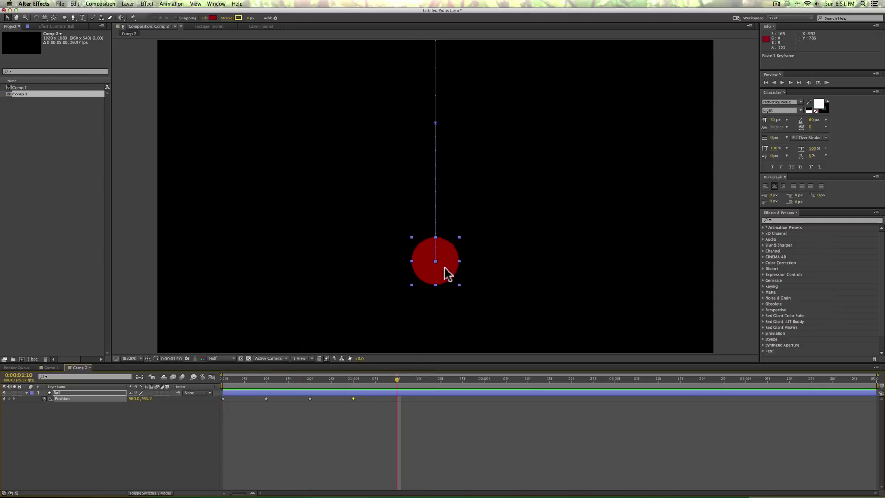
drag(455, 276, 460, 199)
key(comma)
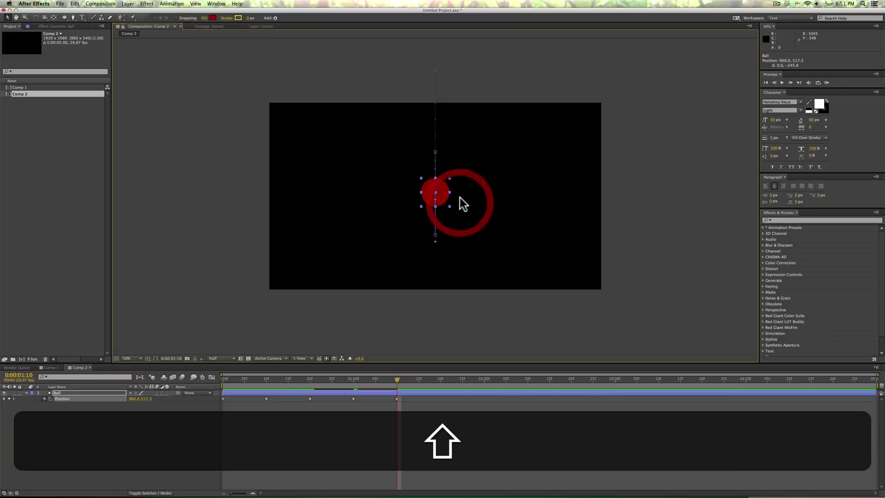
click(136, 358)
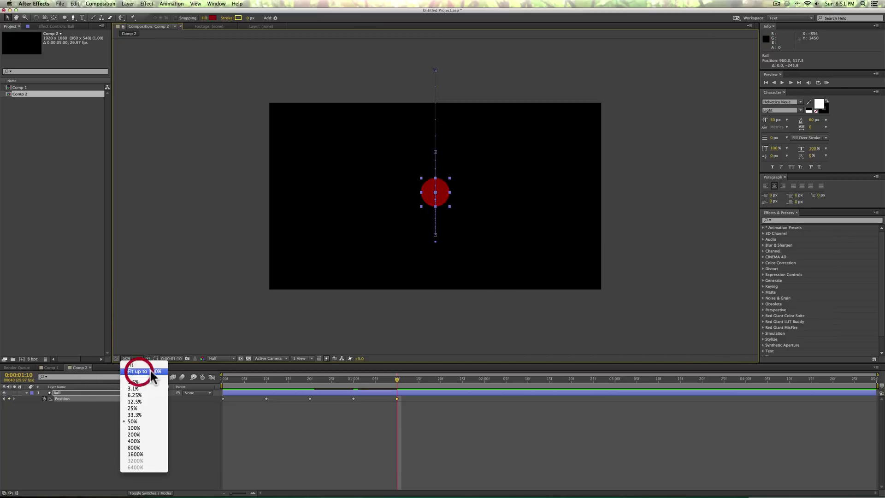
click(132, 365)
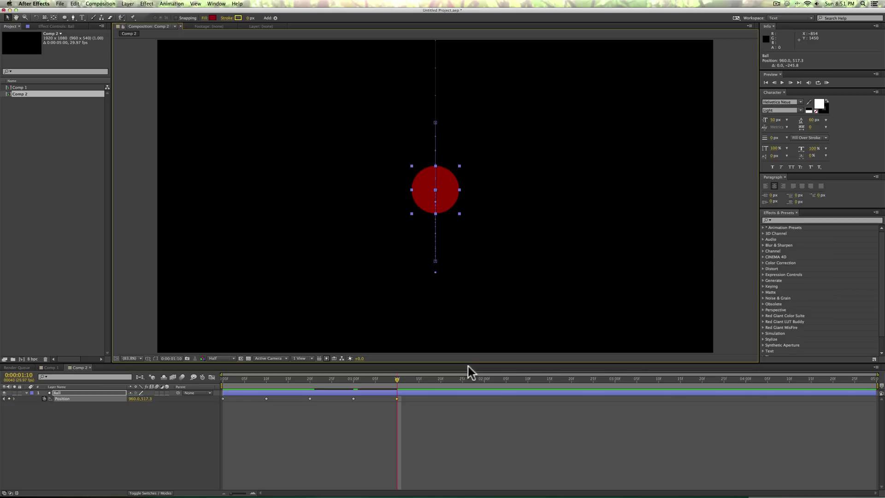
click(444, 378)
key(super+v)
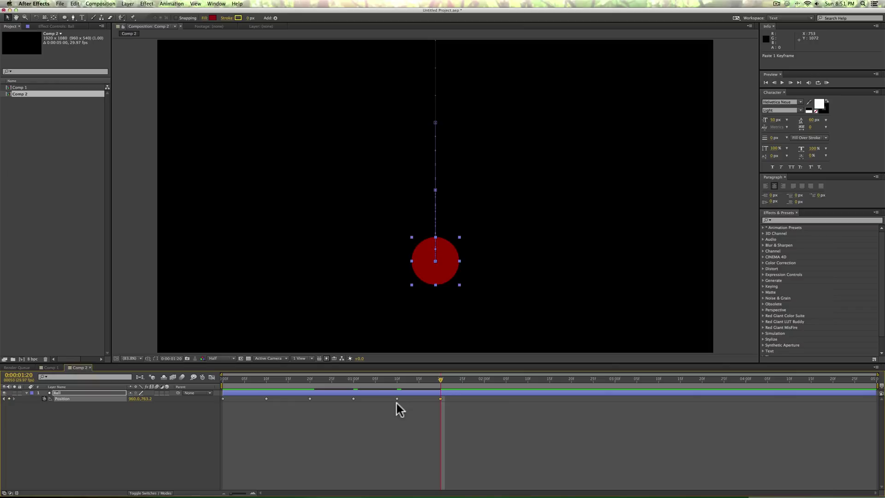
Select all Position keyframes and stretch them apart to slow the bounce, then preview.
key(KP_0)
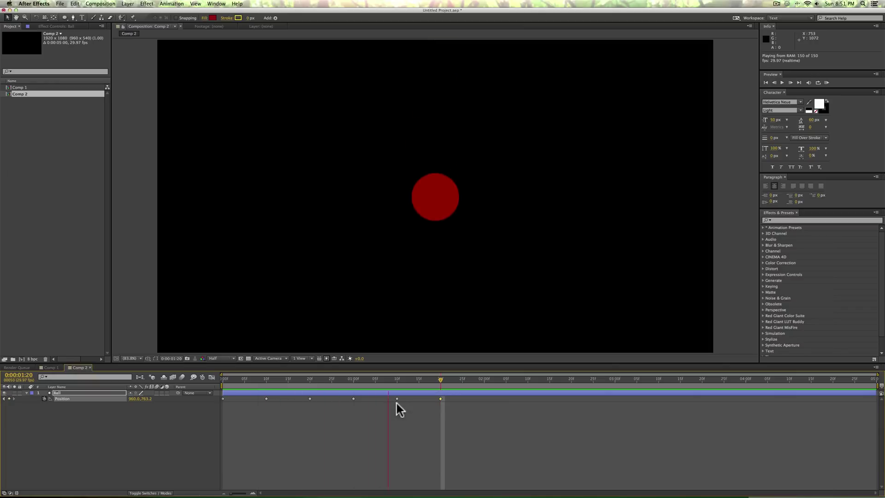
key(space)
drag(491, 424, 216, 396)
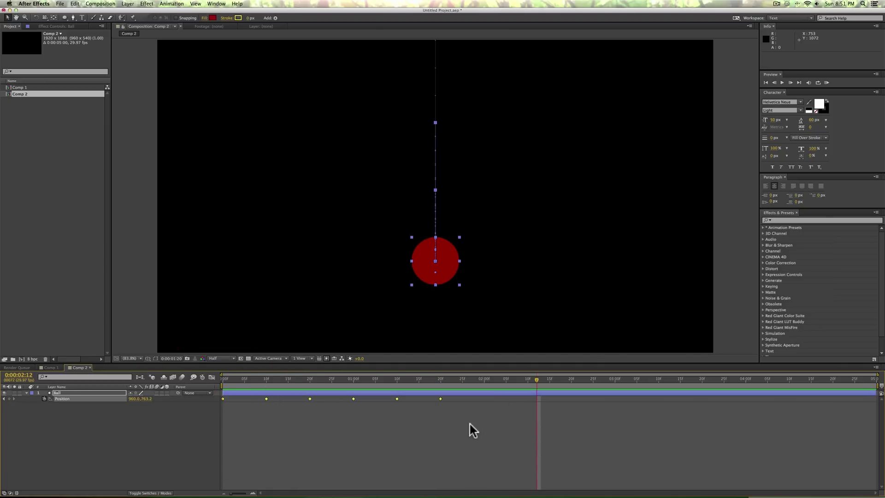
drag(470, 424, 205, 391)
alt+drag(441, 398, 532, 397)
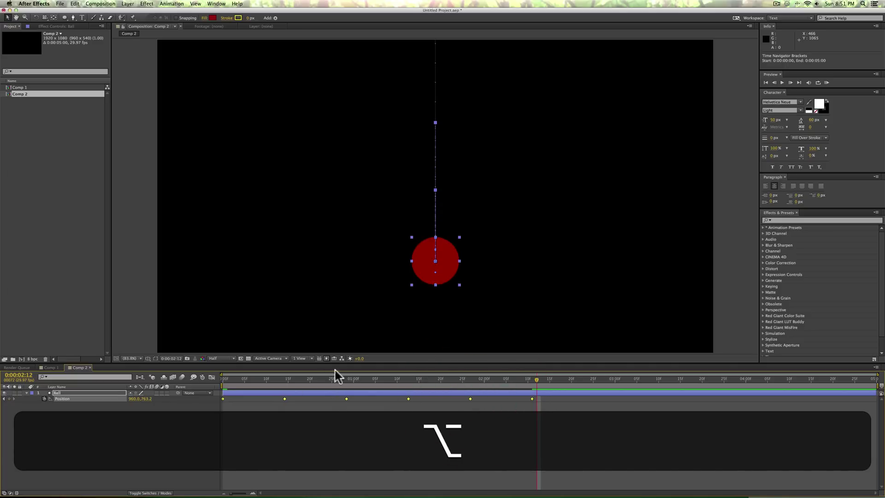
key(KP_0)
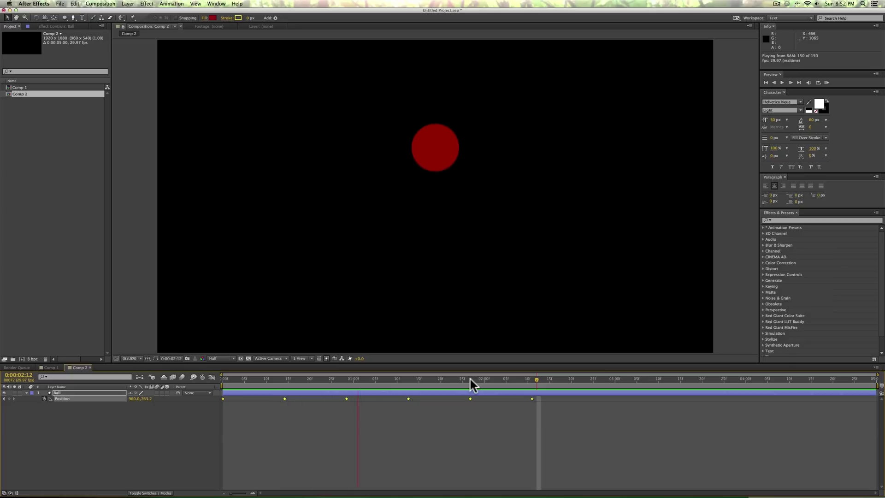
key(space)
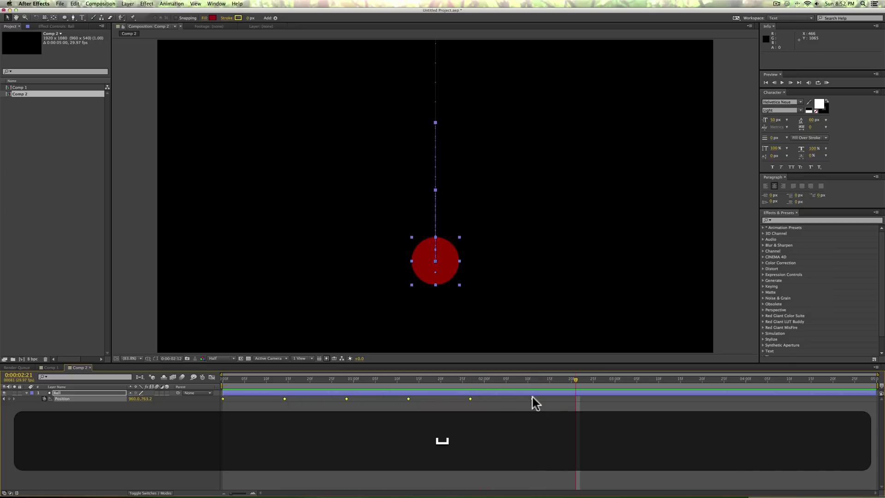
Tighten the keyframe spacing slightly and preview the adjusted bounce timing.
alt+drag(533, 398, 505, 397)
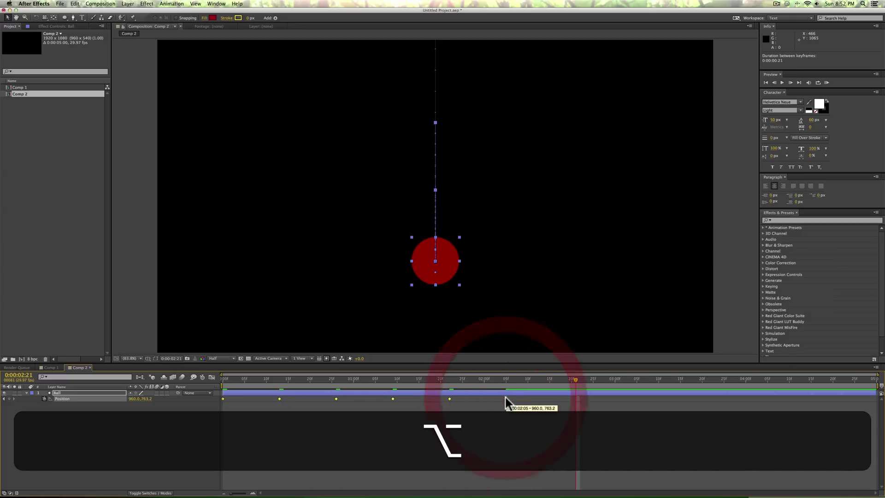
key(KP_0)
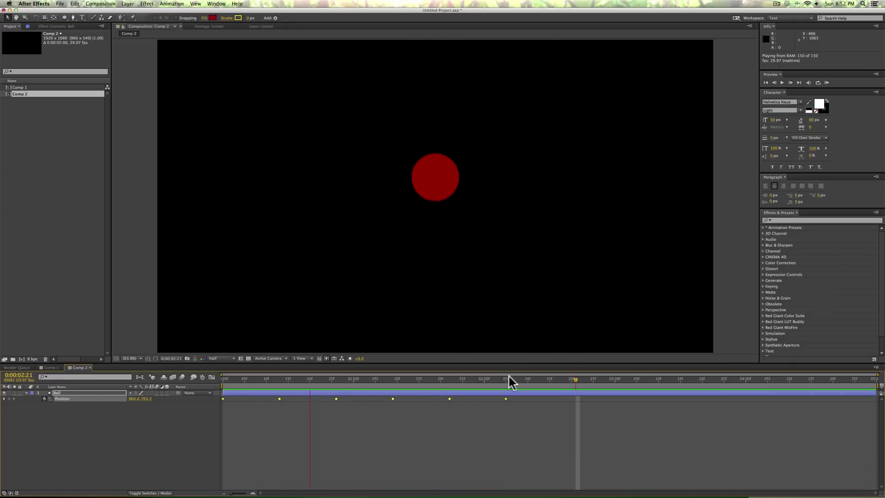
key(space)
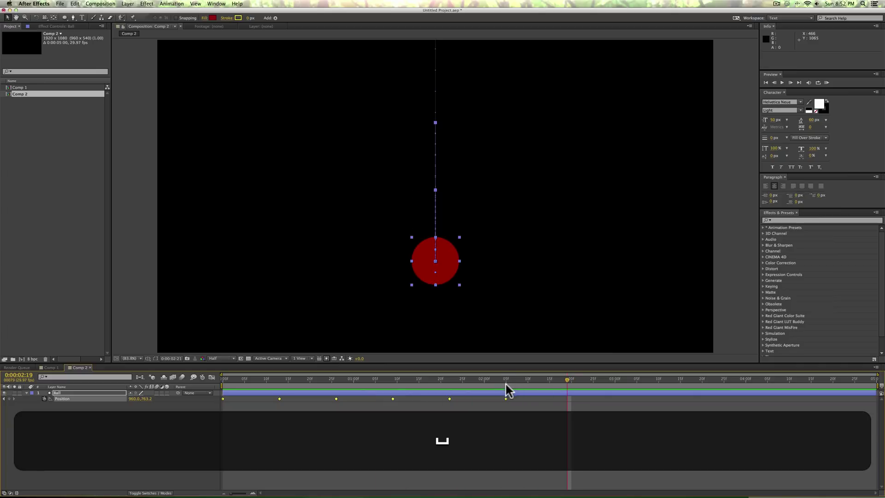
key(KP_0)
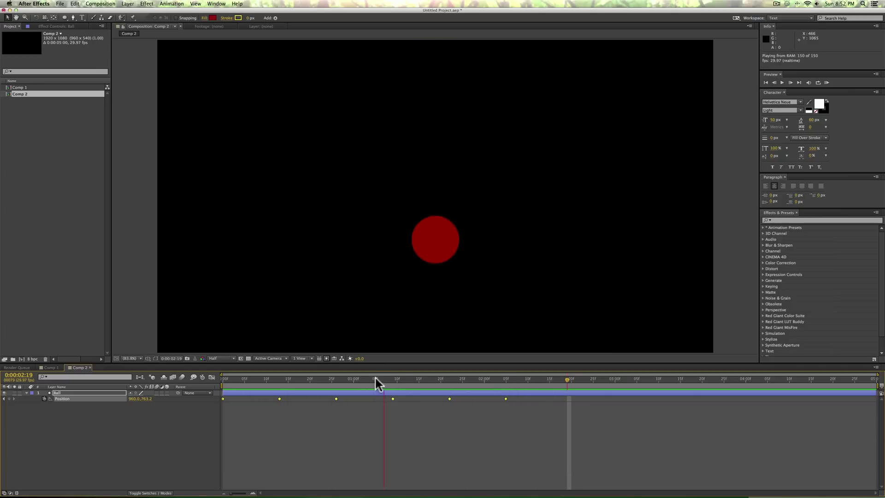
key(space)
Preview Comp 1's animation to compare with Comp 2's bounce.
click(54, 368)
key(KP_0)
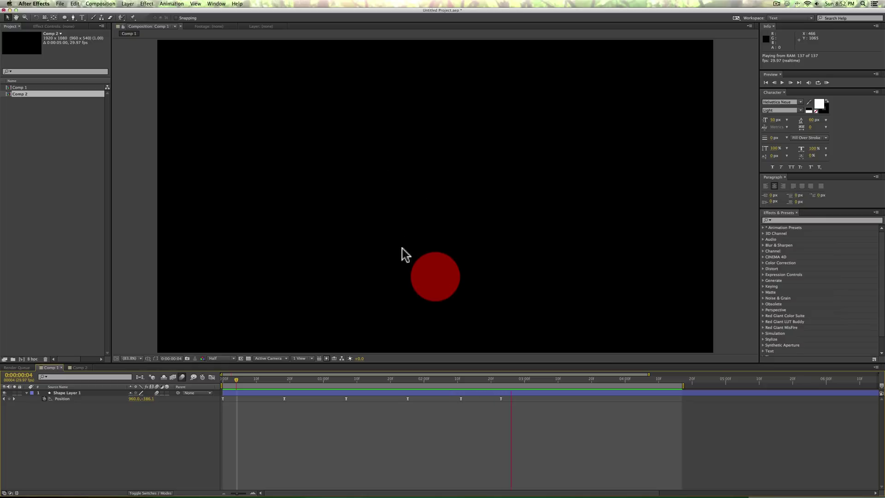
key(space)
click(85, 368)
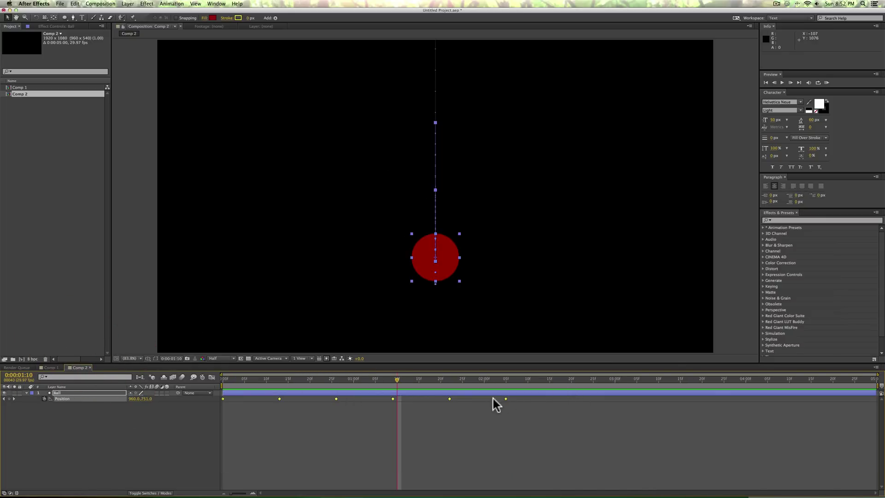
right_click(449, 399)
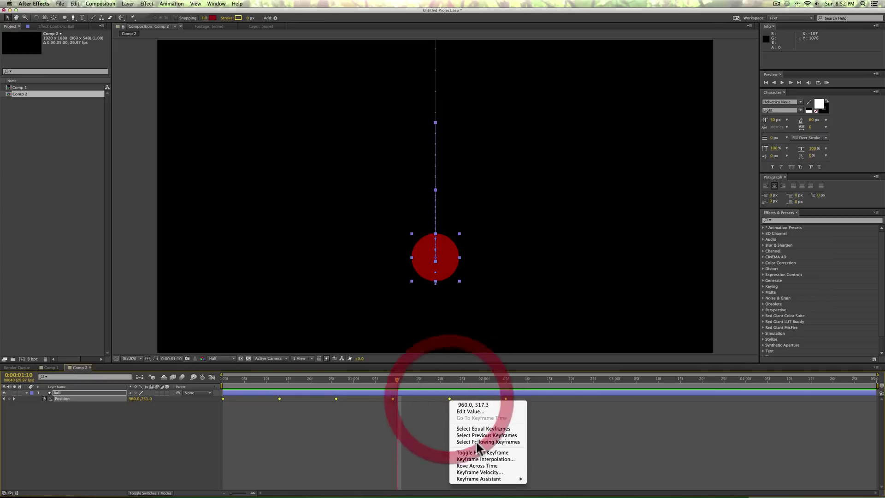
mouse_move(491, 479)
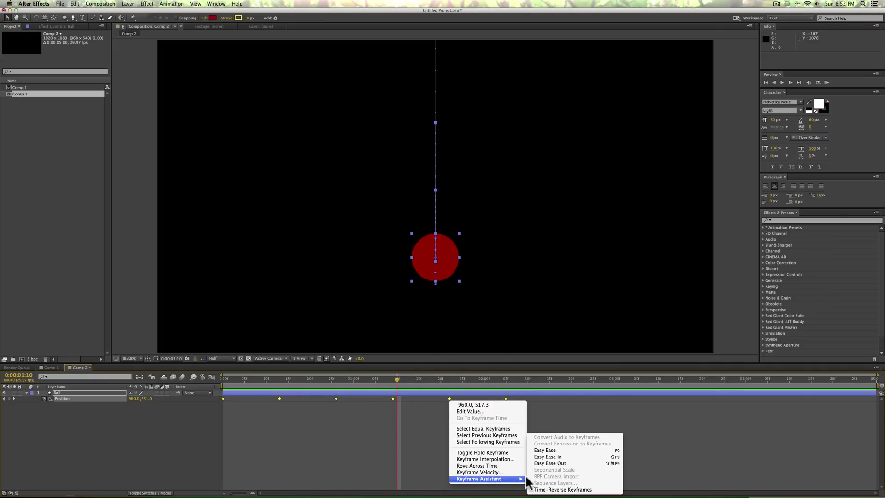
click(557, 449)
key(KP_0)
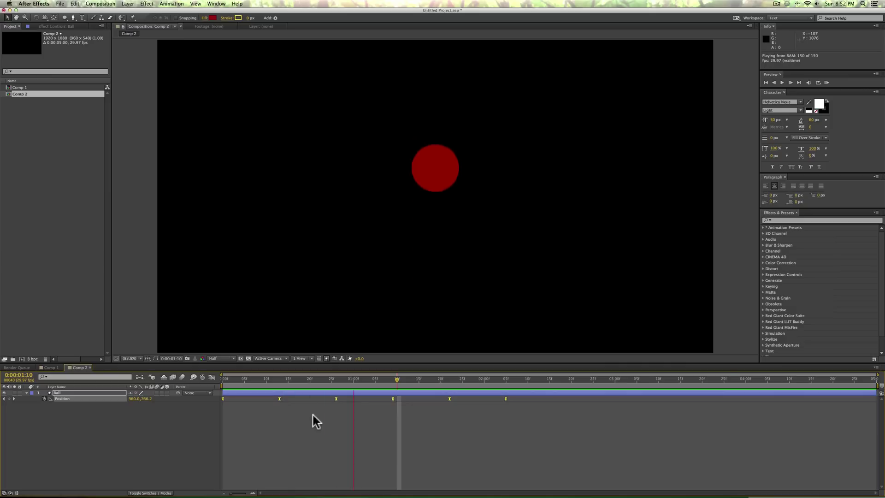
key(space)
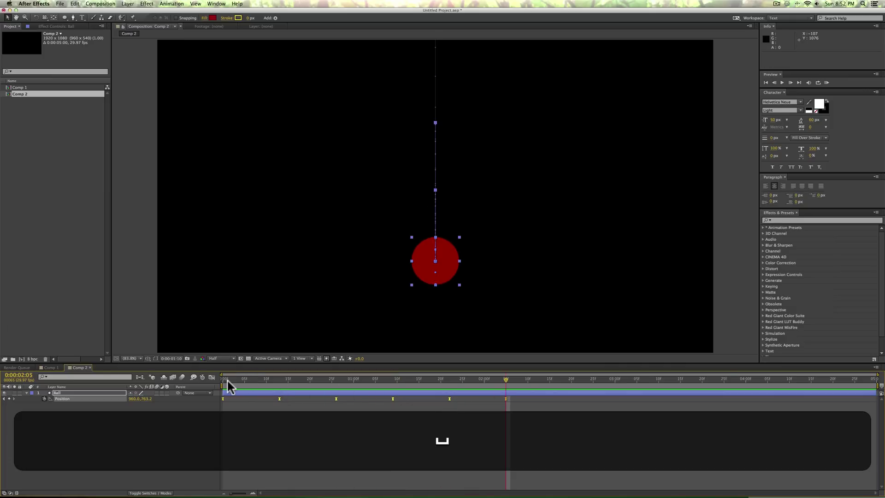
drag(226, 380, 279, 385)
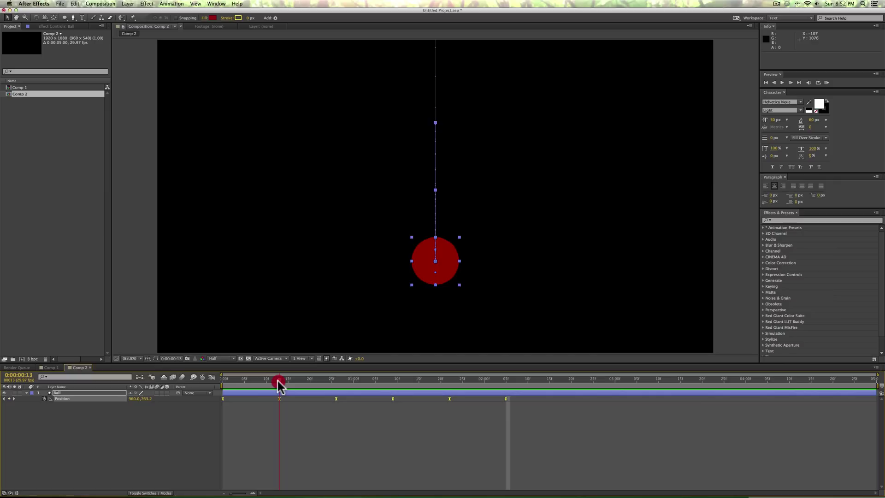
drag(278, 382, 311, 383)
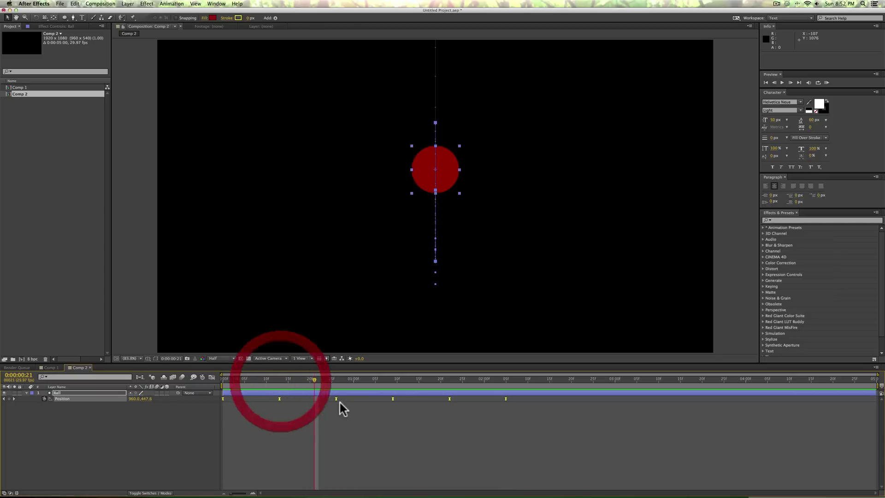
click(311, 382)
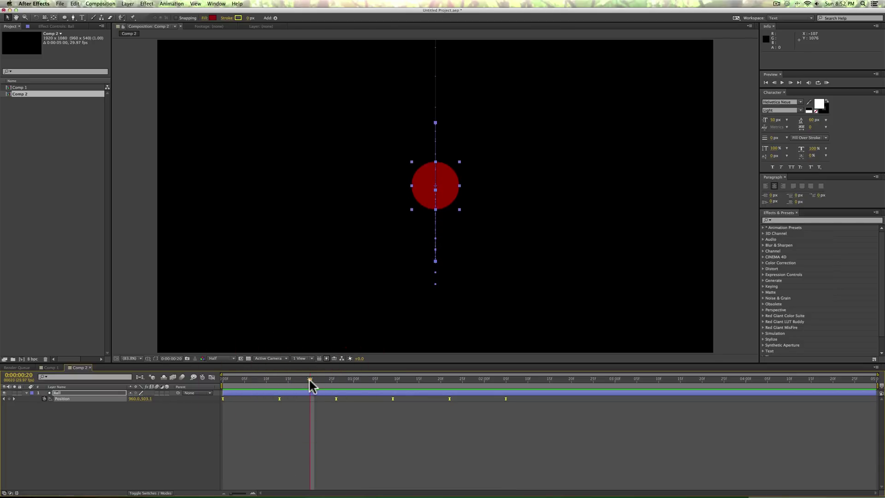
key(KP_0)
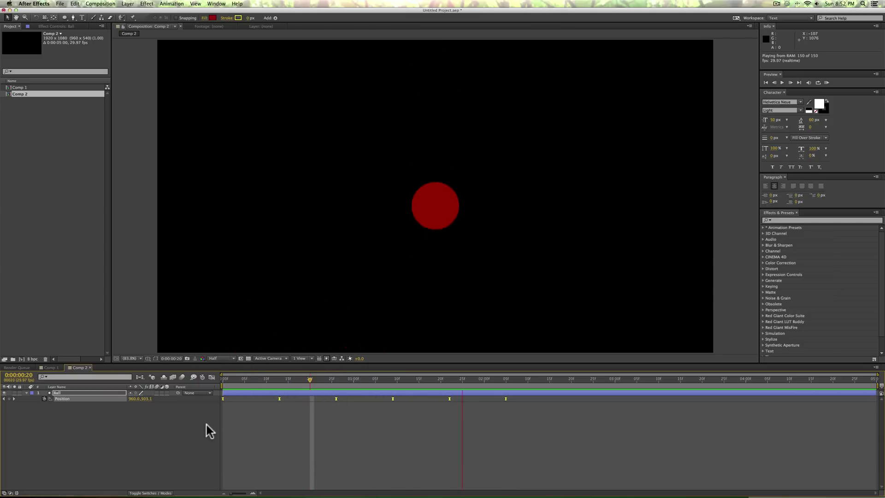
key(space)
key(KP_0)
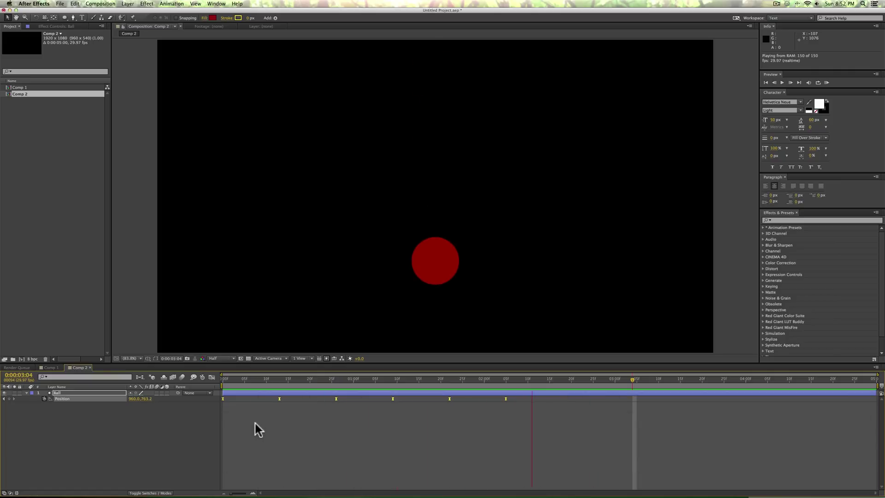
key(space)
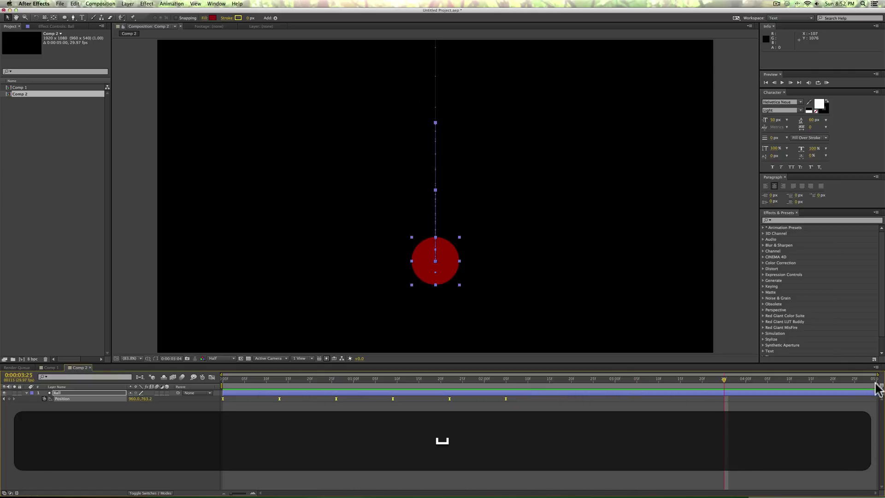
End the work area just after the last bounce, preview it, and select all Position keyframes.
drag(876, 386, 577, 386)
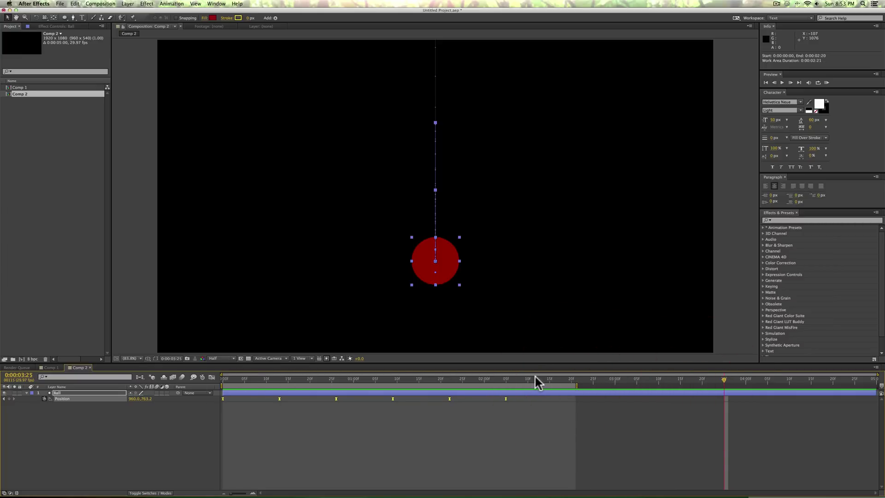
key(KP_0)
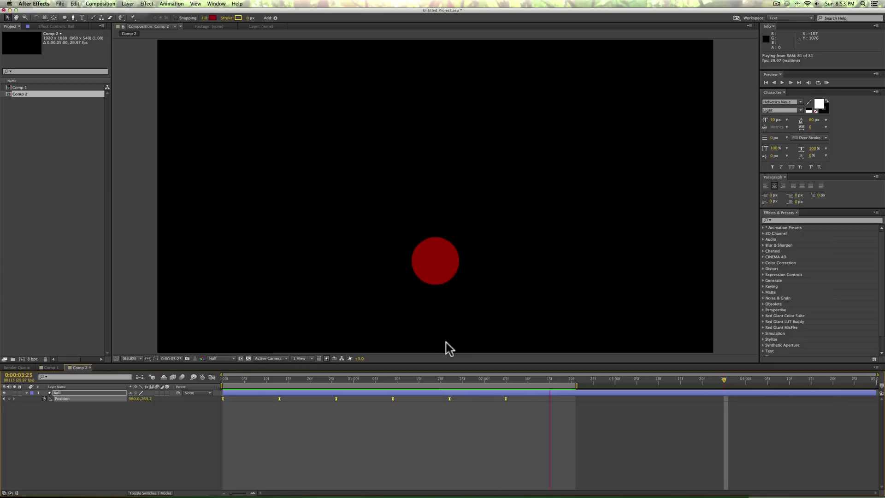
key(space)
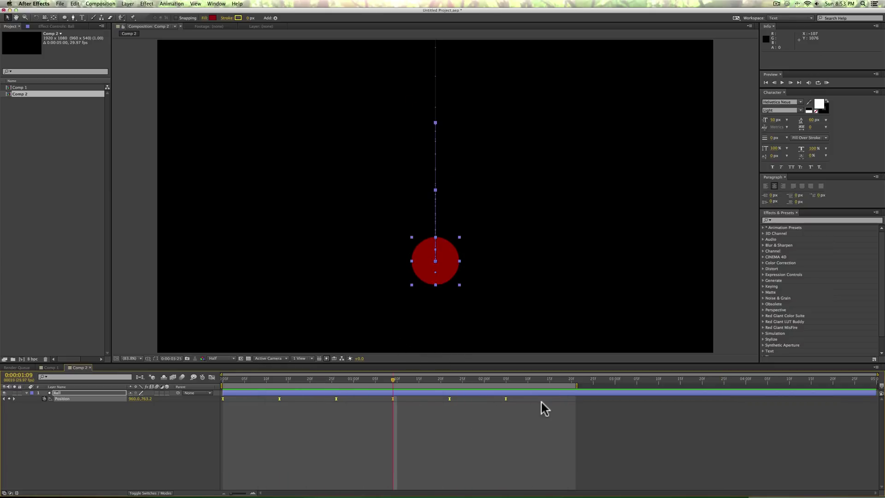
drag(533, 408, 219, 397)
Open the speed graph in an enlarged panel, fit all graphs, and select the first keyframe.
click(214, 378)
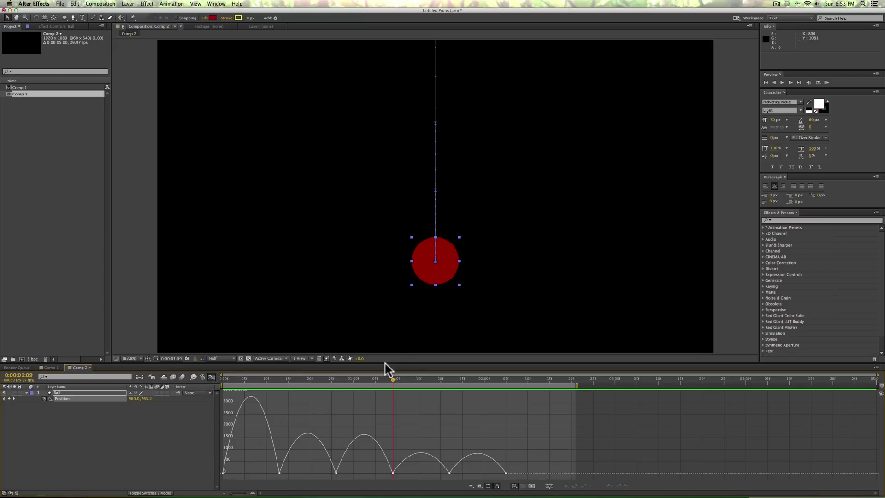
drag(386, 363, 395, 266)
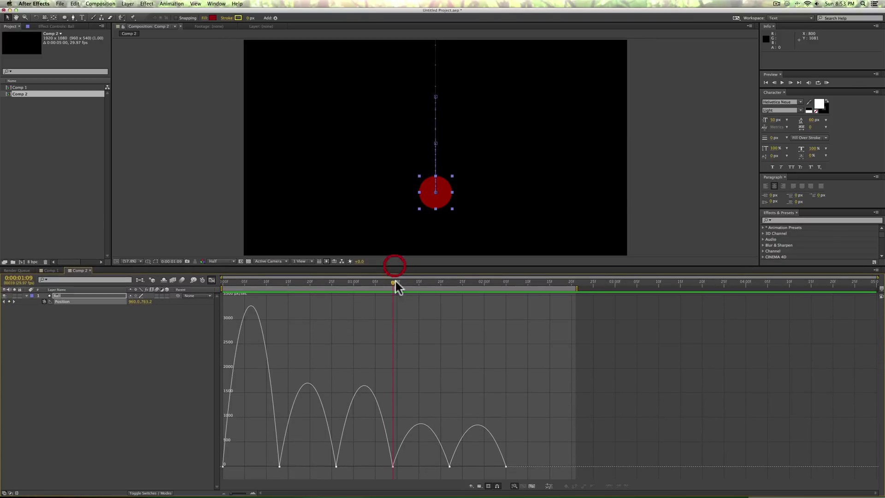
click(532, 488)
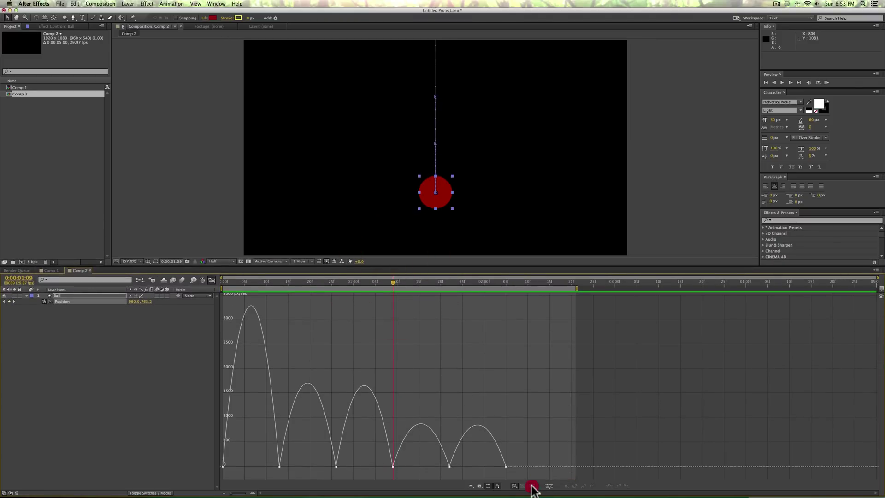
click(224, 466)
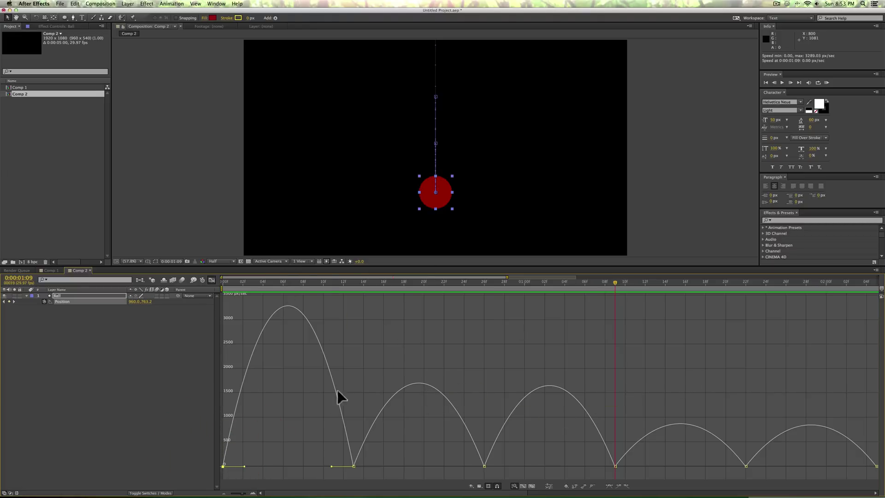
Scrub through the first bounce from frame 12 to 18 and preview it.
mouse_move(280, 289)
mouse_down()
mouse_move(253, 286)
mouse_move(348, 290)
mouse_move(223, 300)
mouse_move(483, 283)
mouse_move(231, 302)
mouse_move(319, 298)
mouse_move(288, 299)
mouse_up()
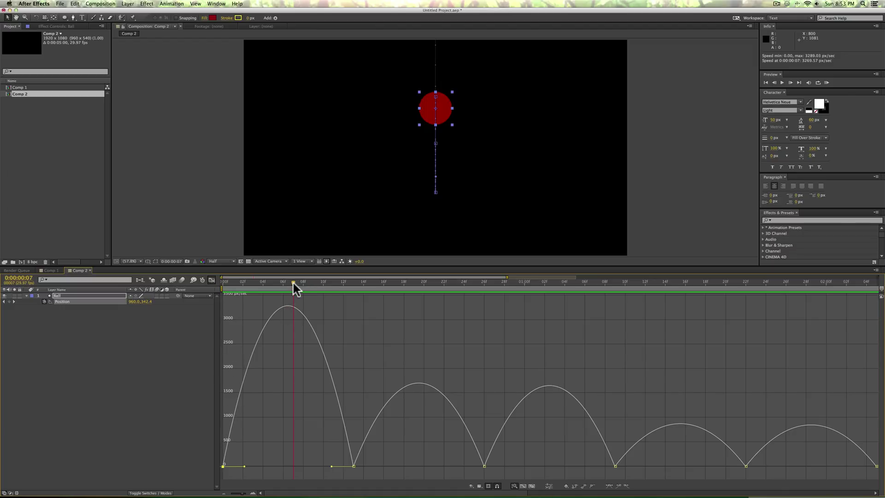
drag(293, 284, 354, 289)
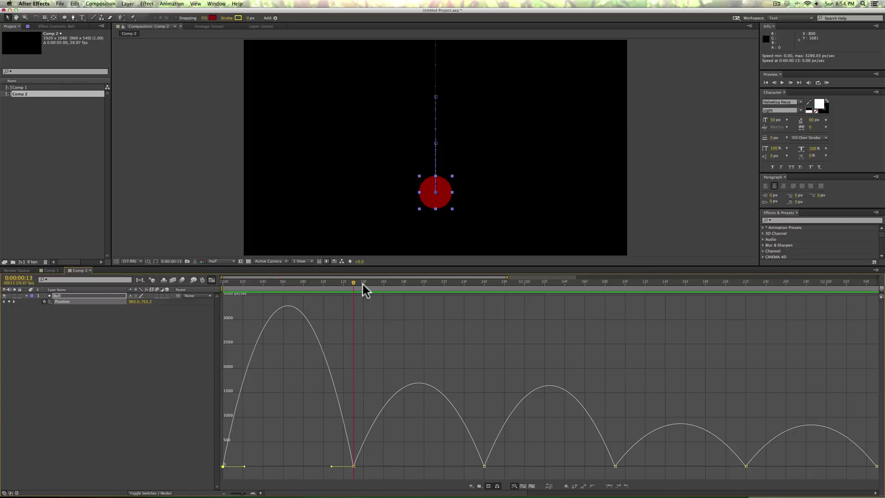
drag(355, 283, 403, 288)
key(KP_0)
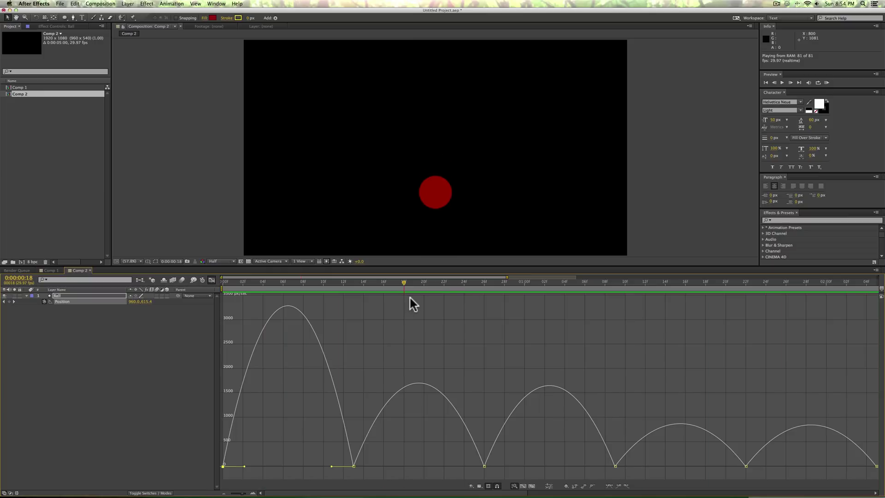
key(space)
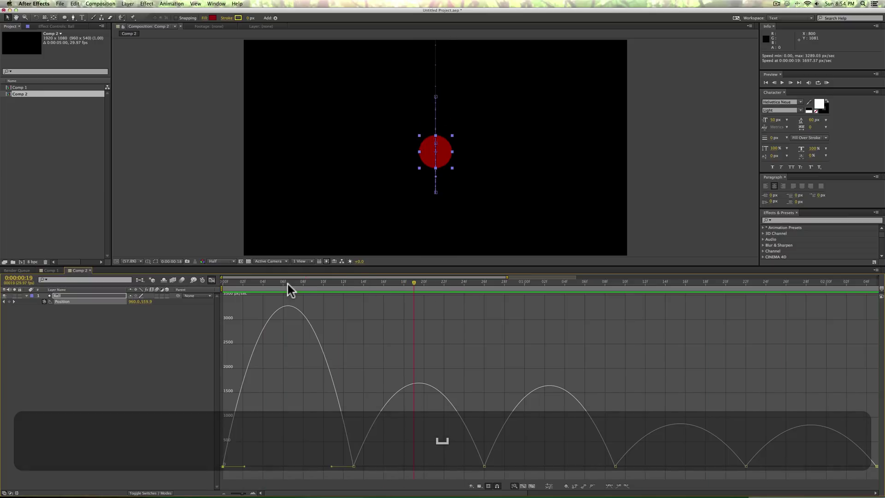
drag(287, 284, 324, 290)
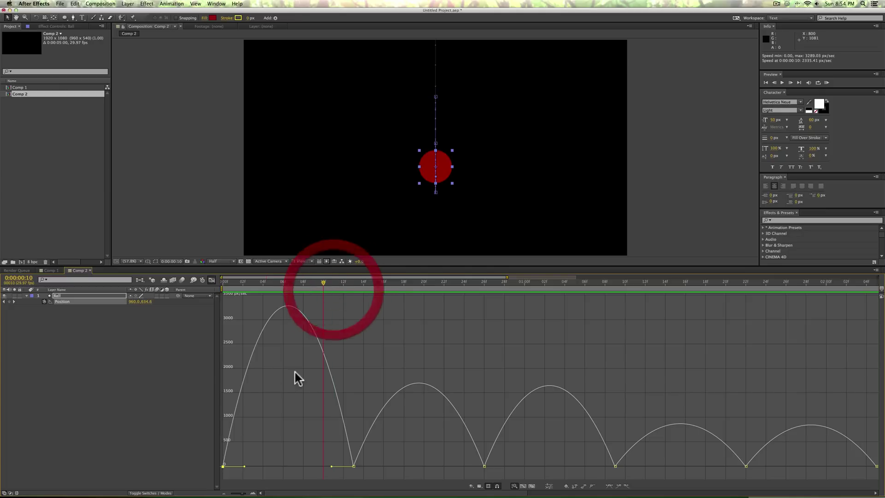
Drag the first bounce's influence handles to about 40%, spiking speed near 8700 px/sec, and preview.
click(244, 466)
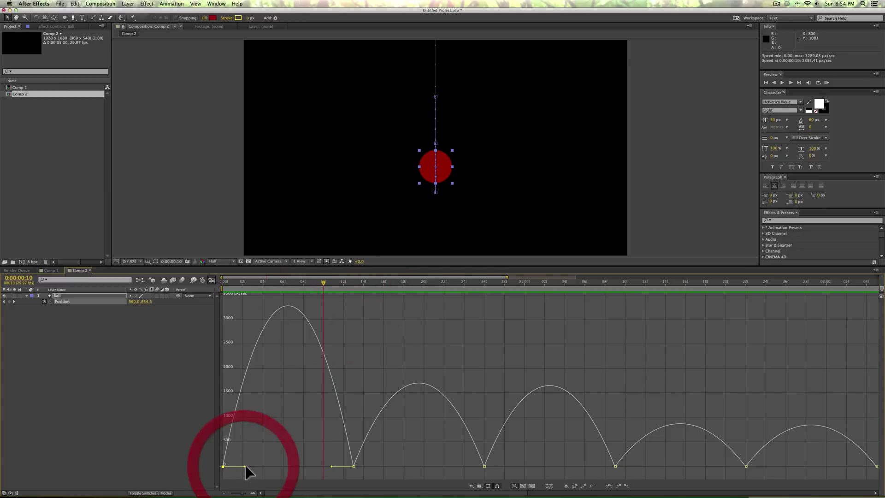
double_click(224, 466)
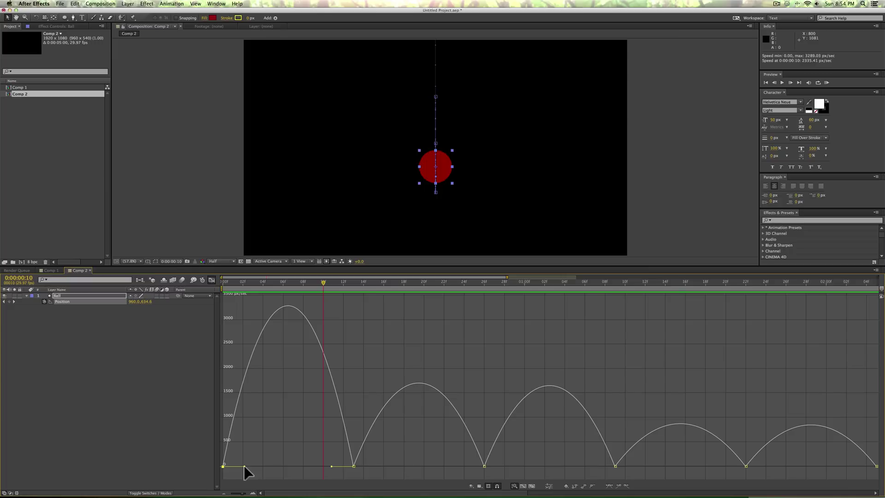
drag(245, 466, 286, 466)
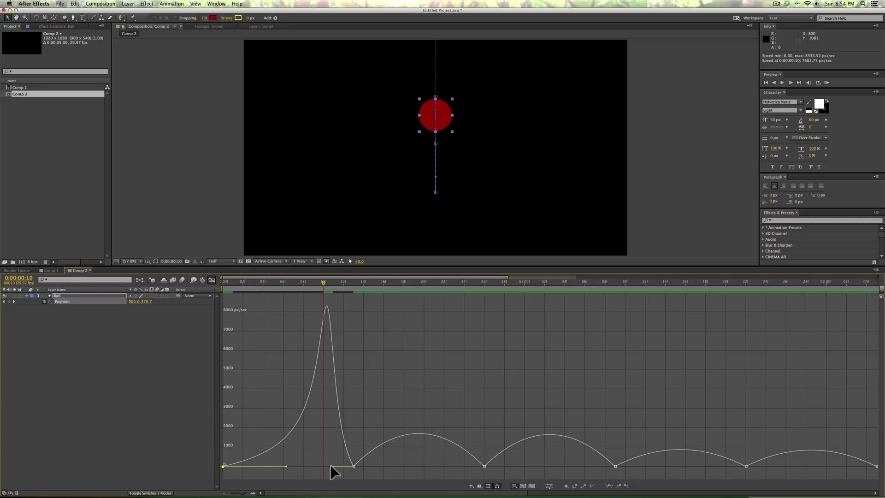
drag(331, 465, 346, 468)
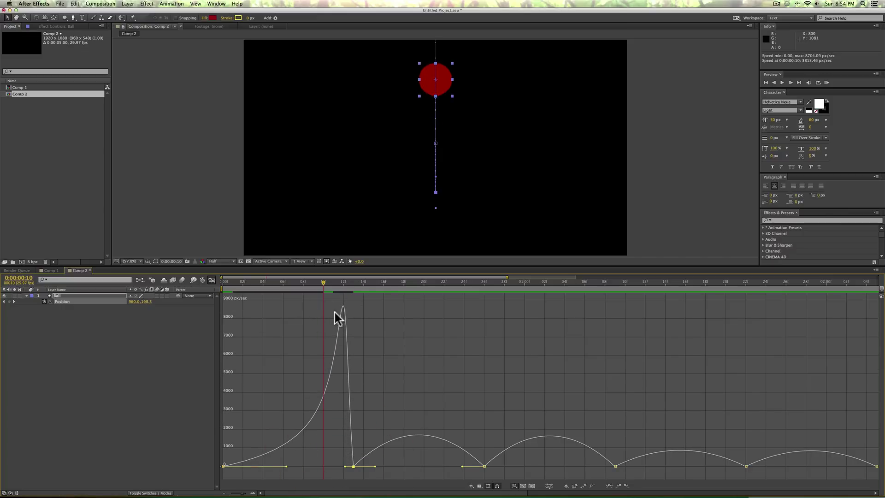
drag(333, 281, 342, 283)
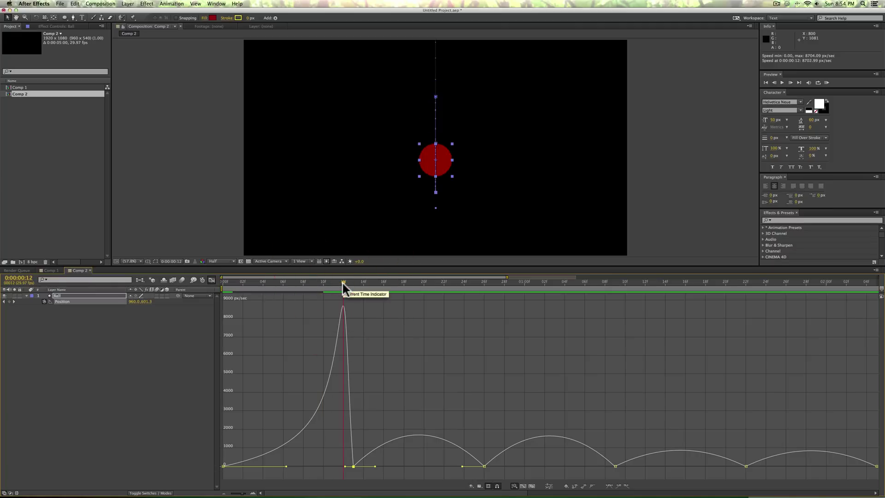
key(KP_0)
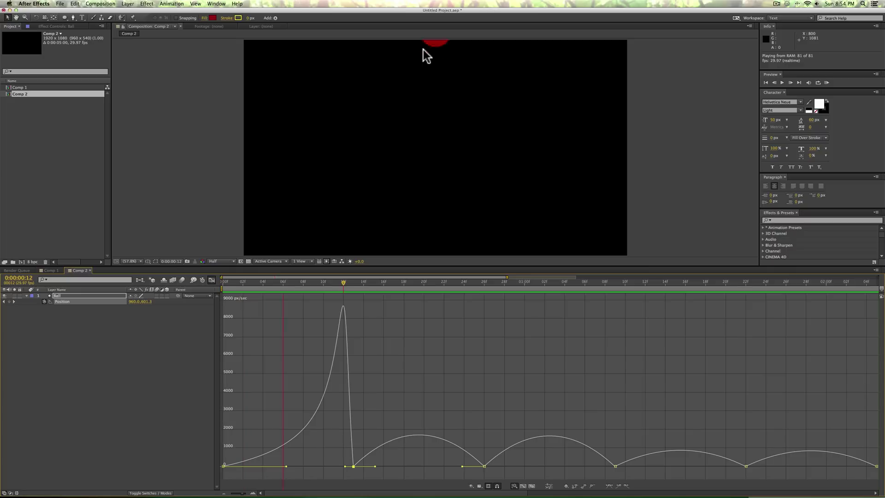
key(space)
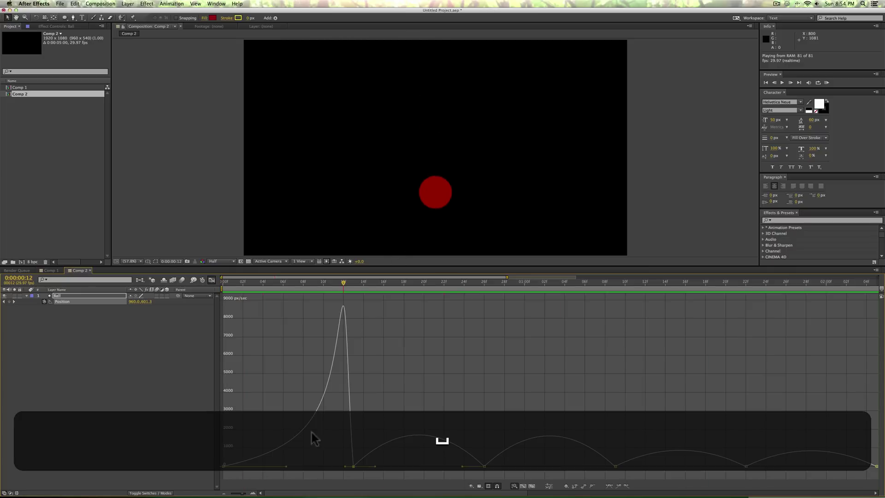
Set the landing keyframe's incoming influence to about 30% and fit the comp in the viewer.
drag(344, 466, 331, 465)
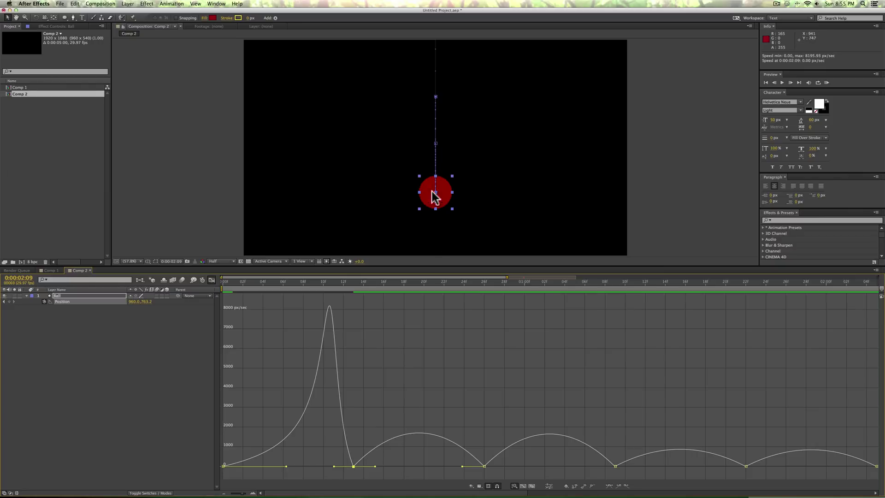
key(slash)
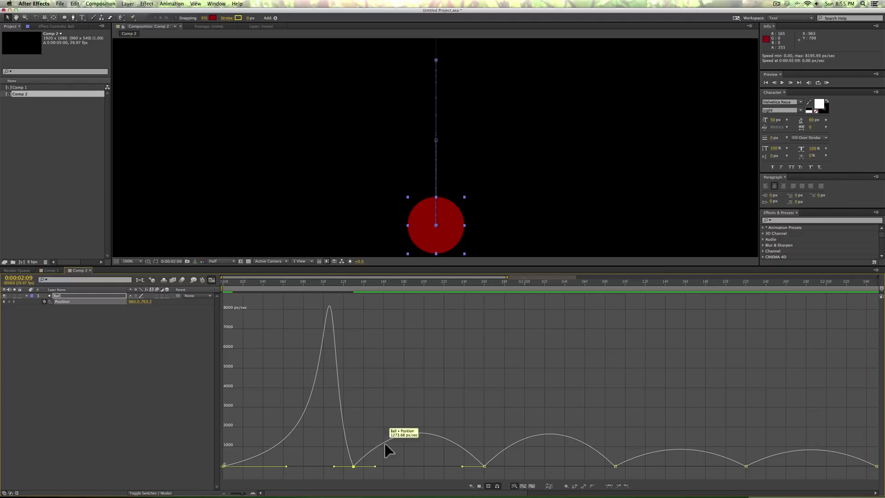
click(130, 261)
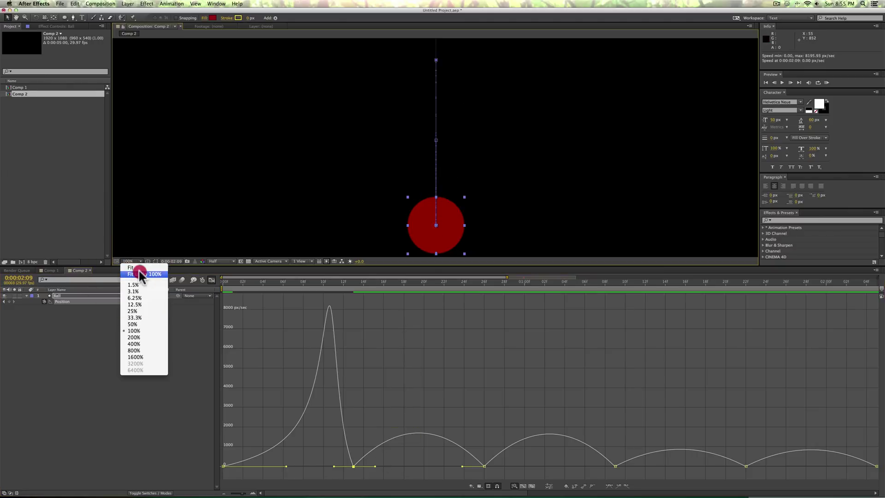
click(139, 274)
Reshape the first bounce's influence handles so the rebound spikes sharply, then preview the bounce.
drag(375, 466, 363, 466)
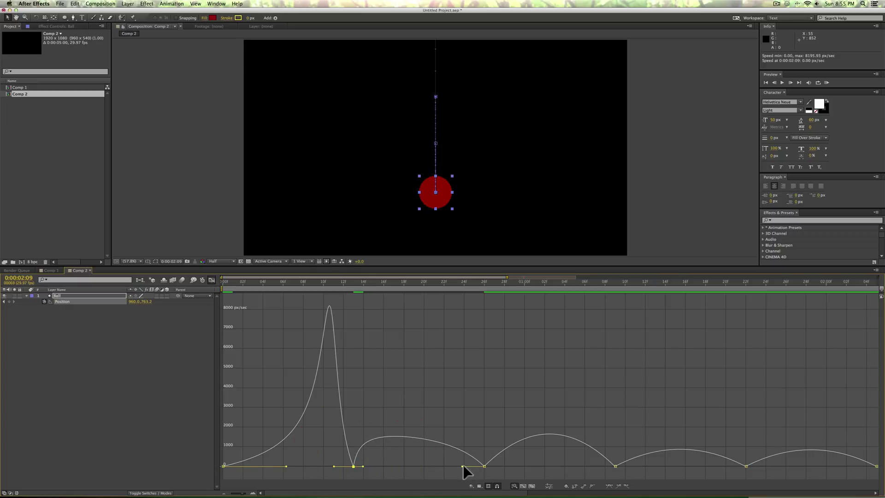
click(484, 467)
drag(463, 466, 418, 466)
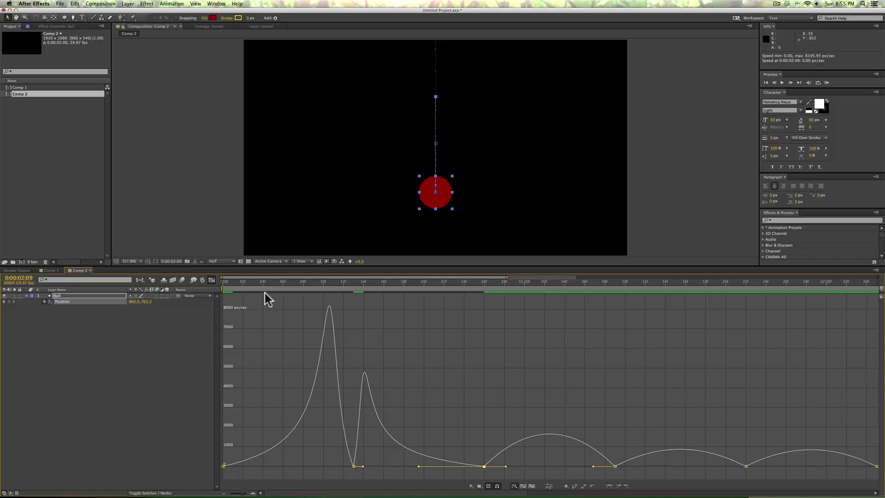
mouse_move(319, 286)
mouse_down()
mouse_move(326, 282)
mouse_move(267, 286)
mouse_move(332, 286)
mouse_up()
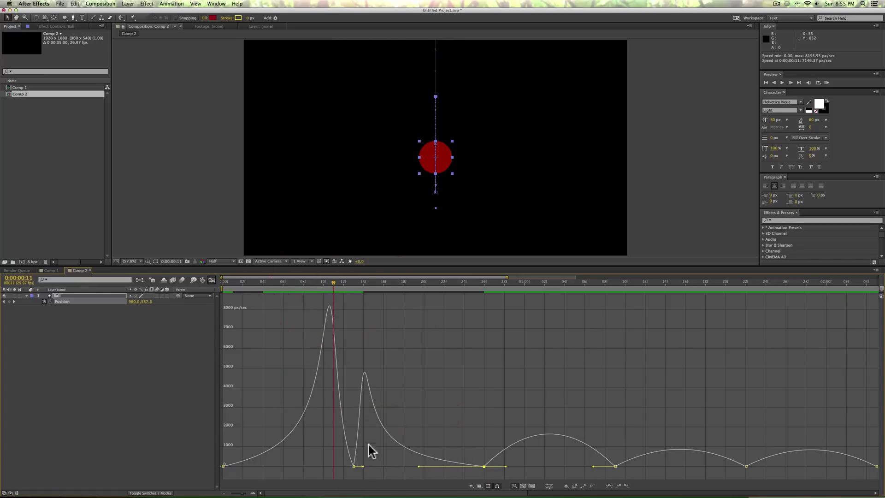
drag(363, 466, 367, 466)
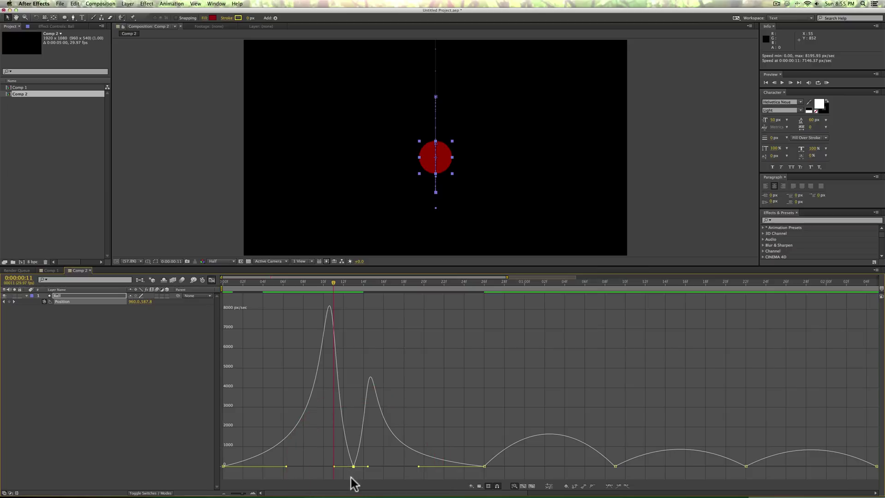
mouse_move(354, 467)
key(KP_0)
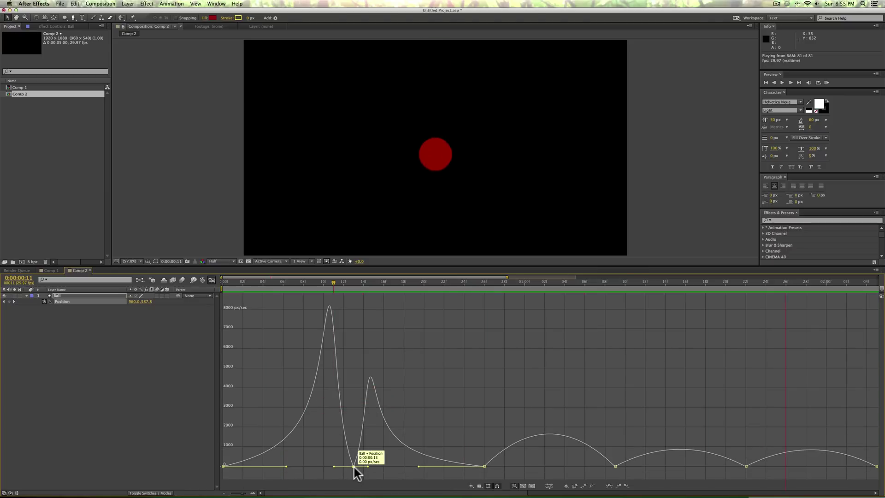
key(space)
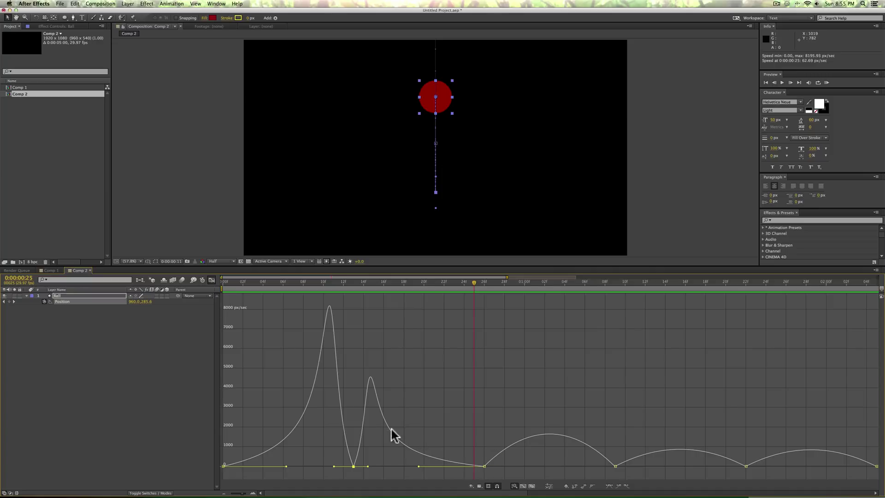
Stretch the second arc's end keyframe influence to 100% for a steep peak before 1:09.
click(484, 465)
drag(506, 466, 530, 466)
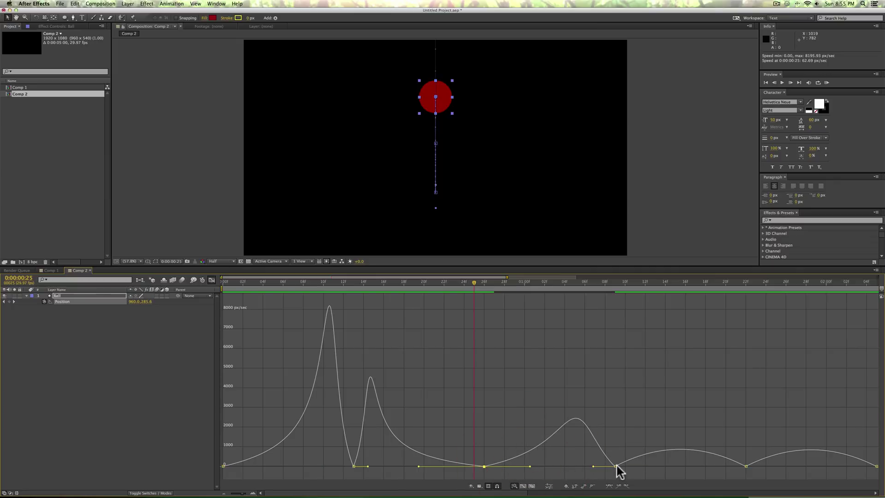
drag(599, 282, 615, 285)
drag(594, 466, 601, 466)
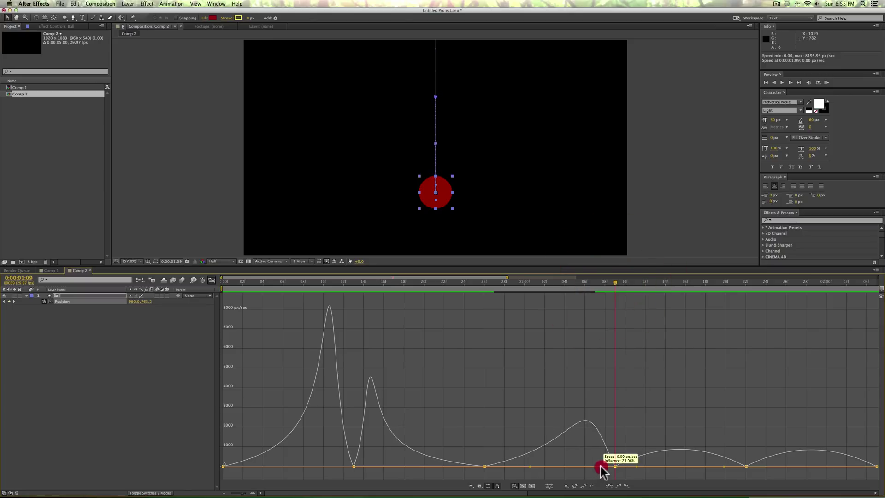
drag(529, 466, 546, 466)
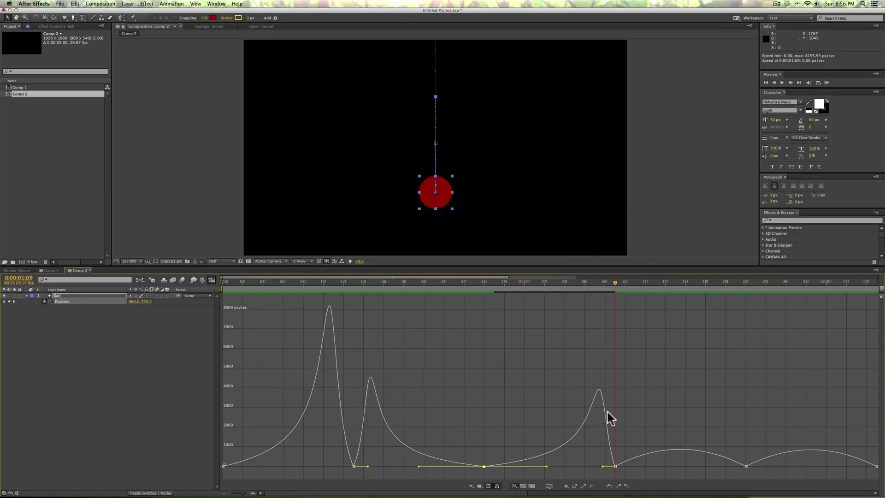
Shorten the 1:09 bounce's outgoing influence, extend the next incoming to 96.67%, and preview.
click(615, 466)
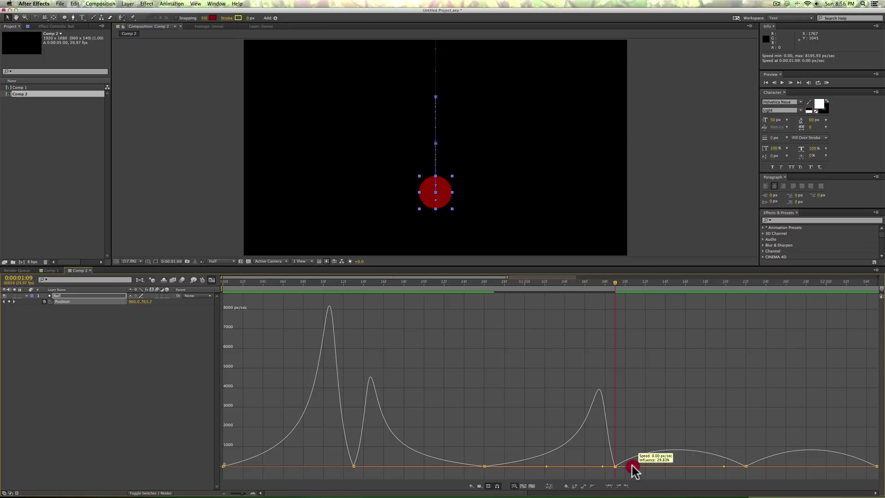
drag(632, 468, 620, 467)
drag(724, 466, 686, 466)
drag(619, 466, 621, 466)
key(KP_0)
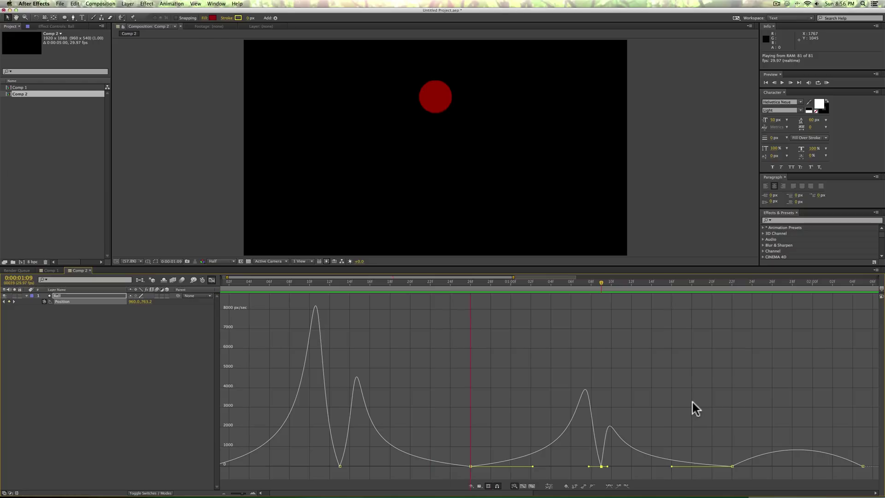
key(space)
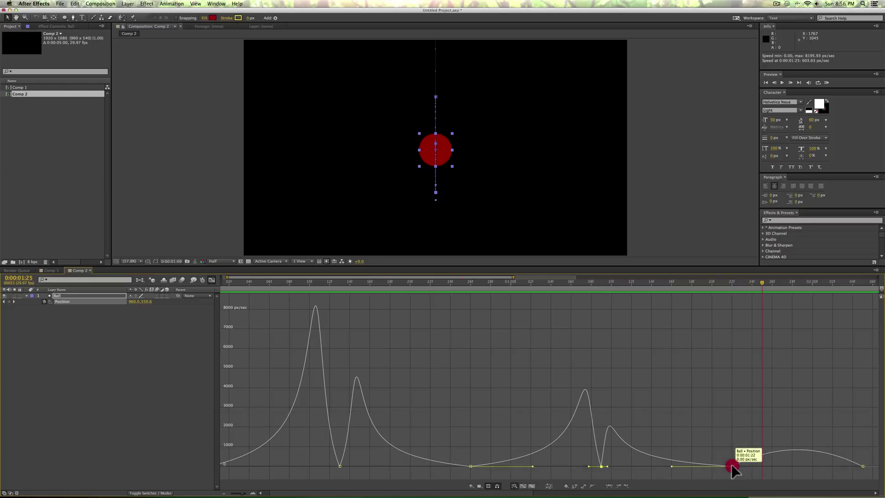
Pull the final arc's influence handles rightward so speed peaks near 1200 px/sec, then preview.
click(732, 466)
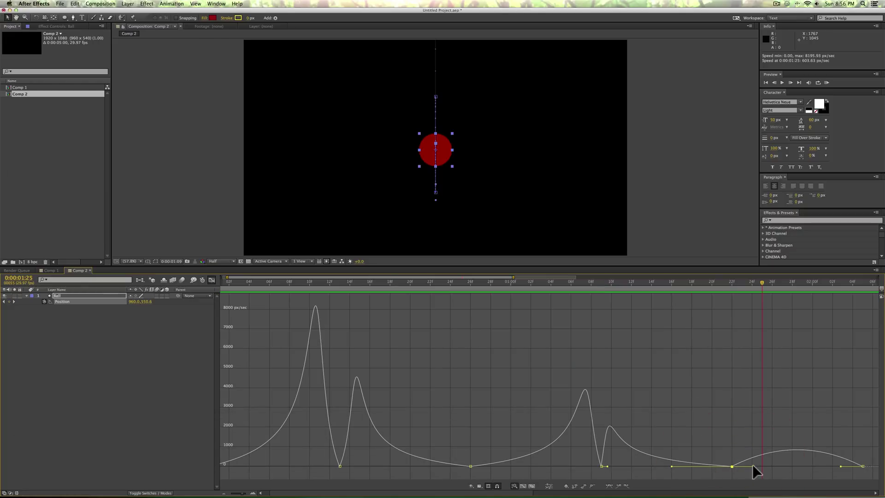
drag(753, 465, 768, 466)
mouse_move(721, 282)
mouse_down()
mouse_move(733, 287)
mouse_move(711, 287)
mouse_move(728, 290)
mouse_up()
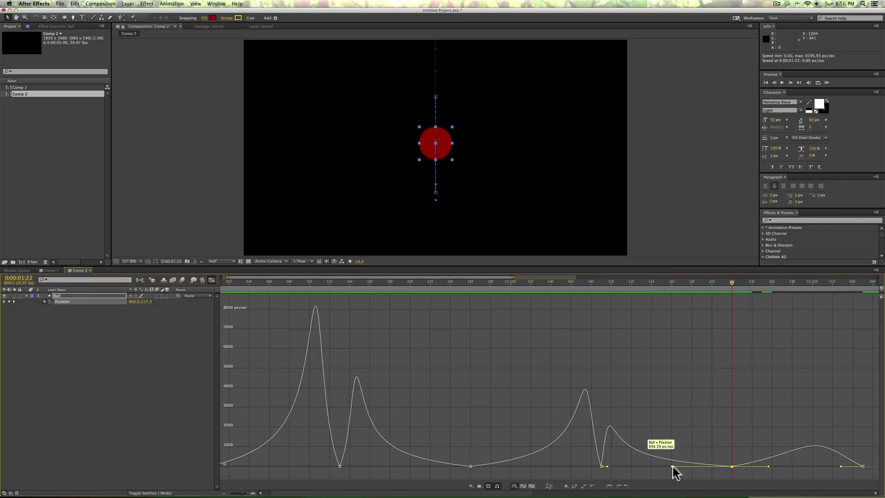
drag(769, 466, 780, 466)
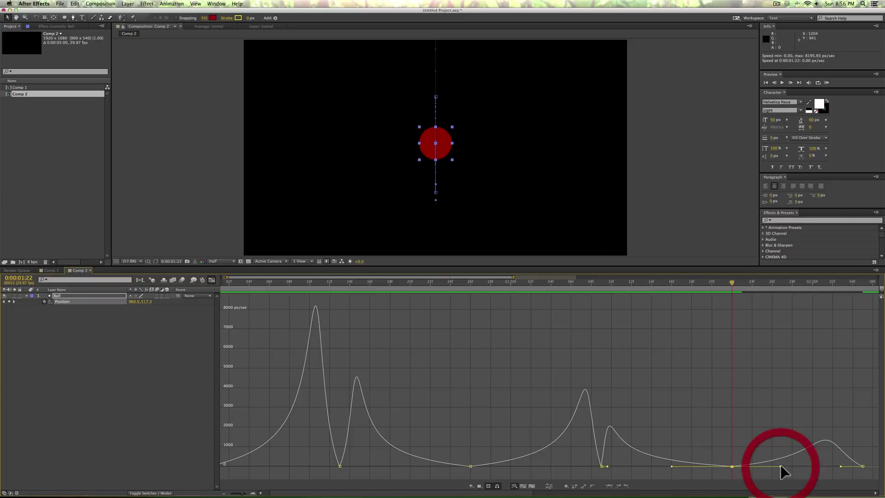
drag(840, 467, 845, 467)
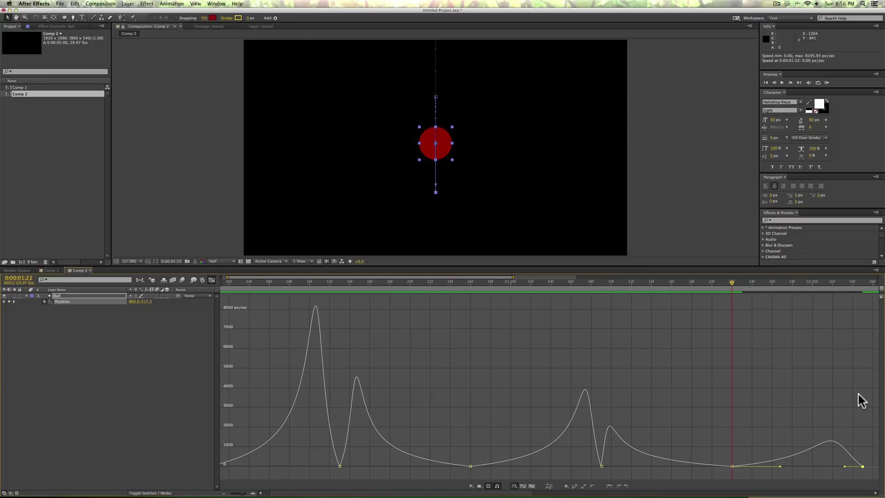
key(KP_0)
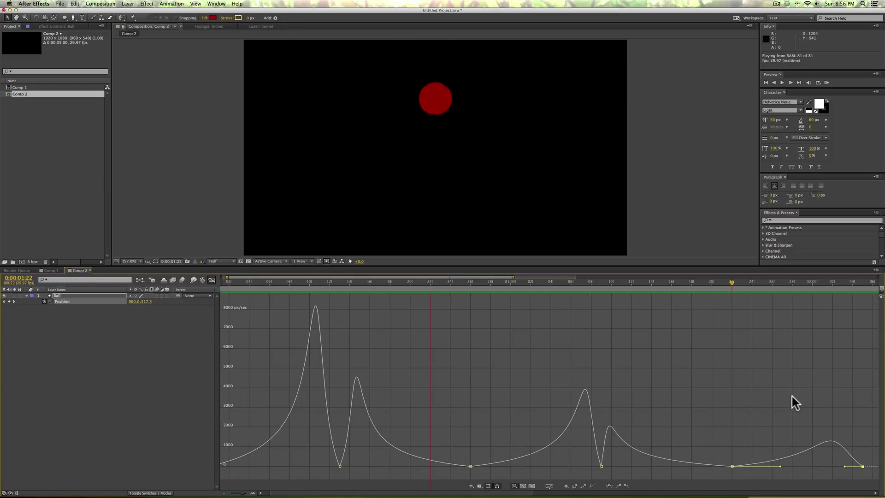
key(space)
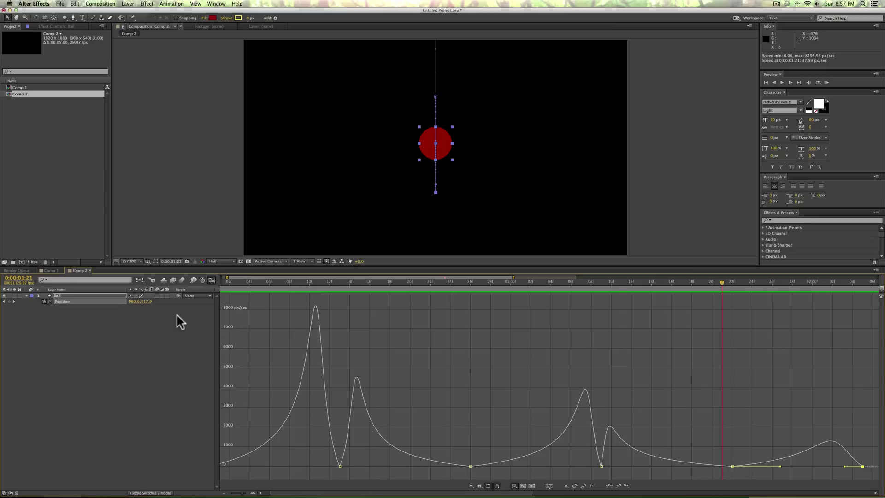
Return to layer keyframe view, widen the timeline, and enable motion blur for comp and Ball layer.
click(211, 280)
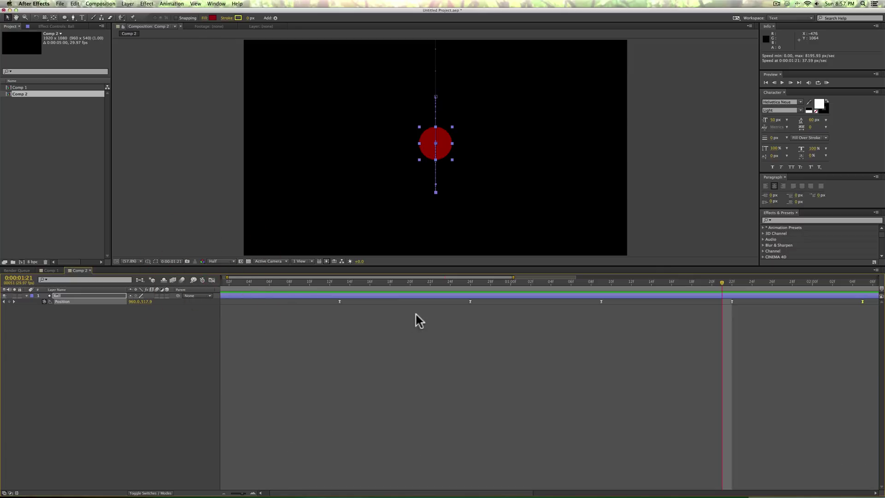
drag(513, 277, 772, 277)
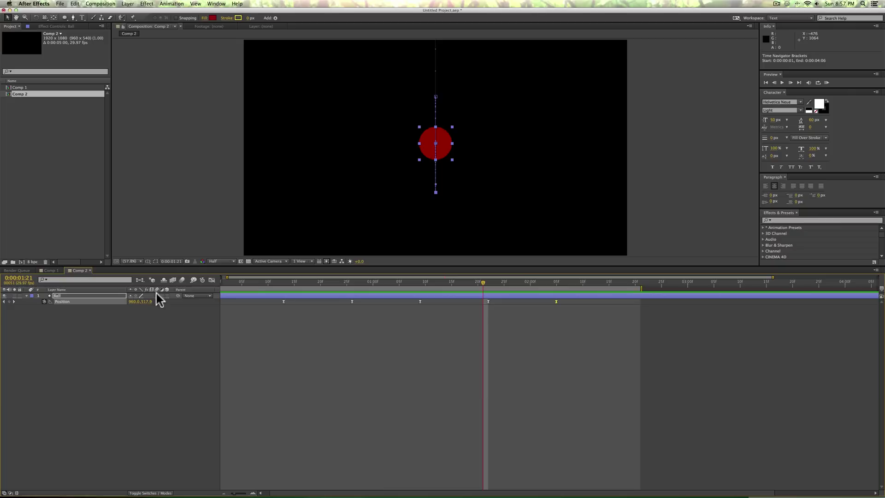
click(182, 278)
click(157, 296)
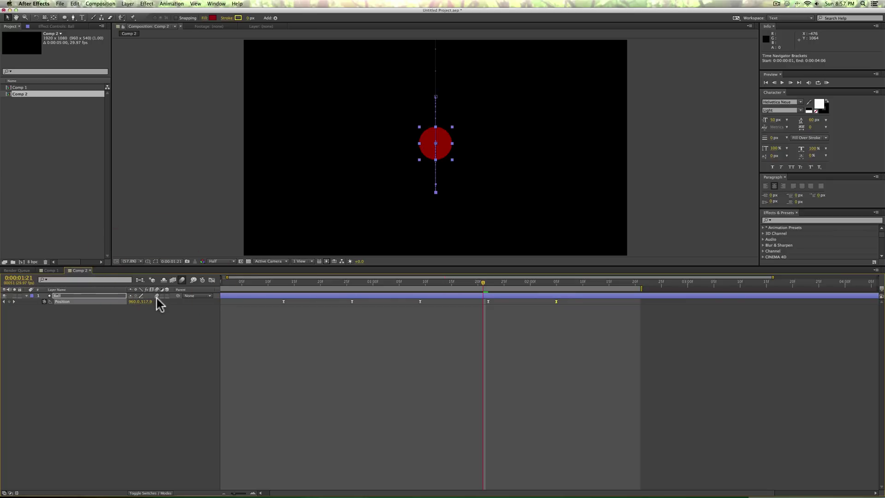
Preview the motion-blurred bounce and scroll the timeline back to its start.
key(0)
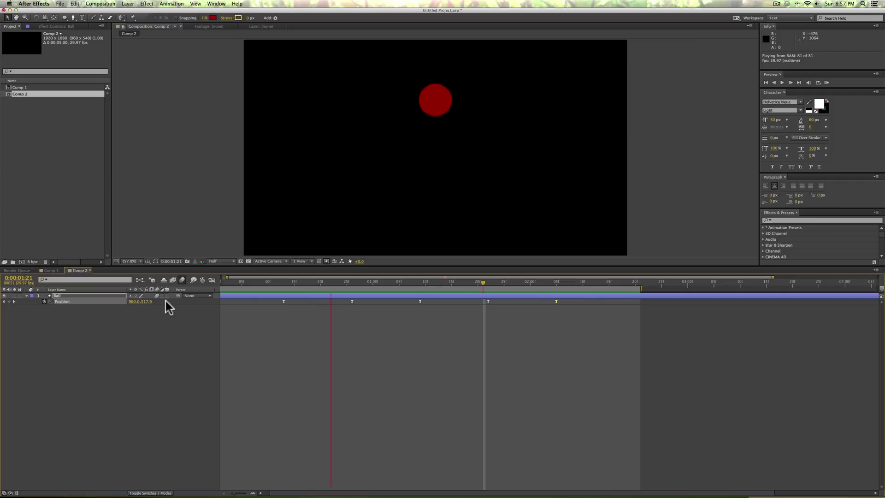
key(space)
drag(247, 276, 212, 278)
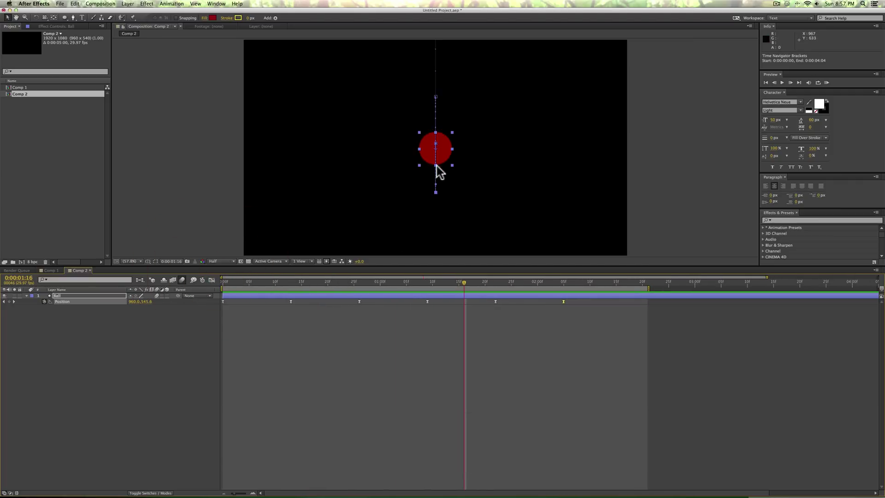
scroll(438, 144, down, 1)
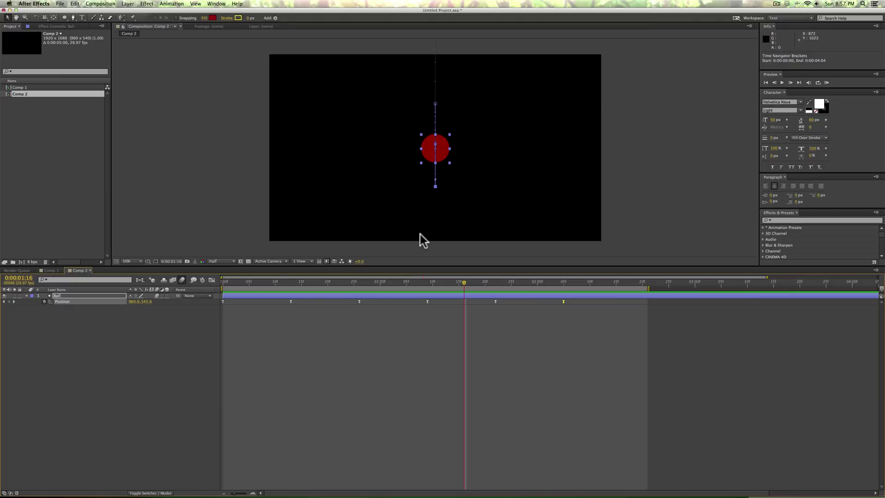
key(KP_0)
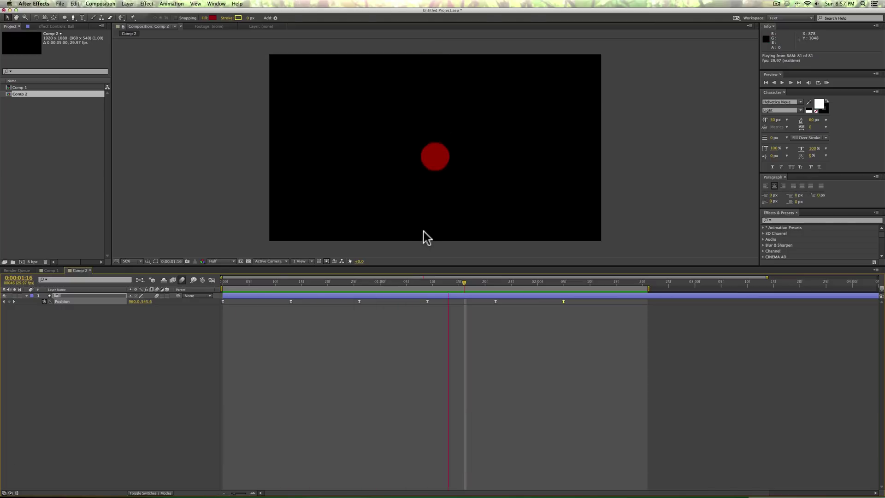